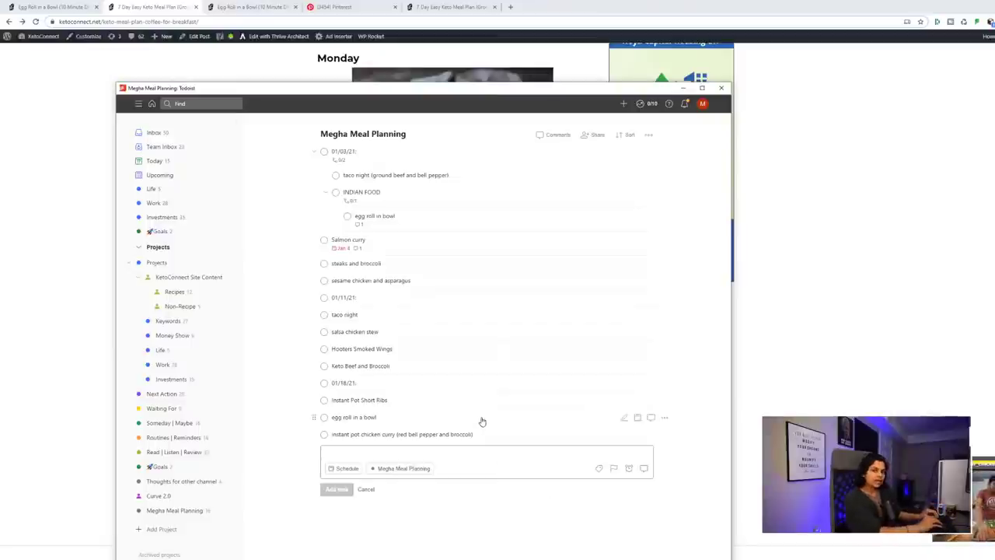
Add a task named "chicken crust pizza" at the end of the meal planning project's list
{"action": "type", "text": "chikenc"}
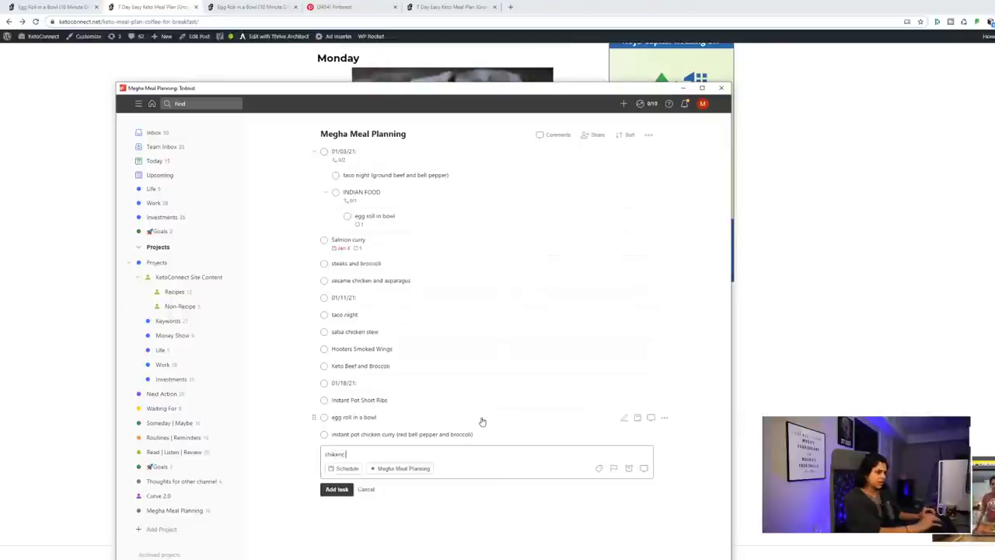
{"action": "key", "text": "BackSpace"}
{"action": "key", "text": "BackSpace"}
{"action": "key", "text": "BackSpace"}
{"action": "key", "text": "BackSpace"}
{"action": "key", "text": "BackSpace"}
{"action": "type", "text": "icken c"}
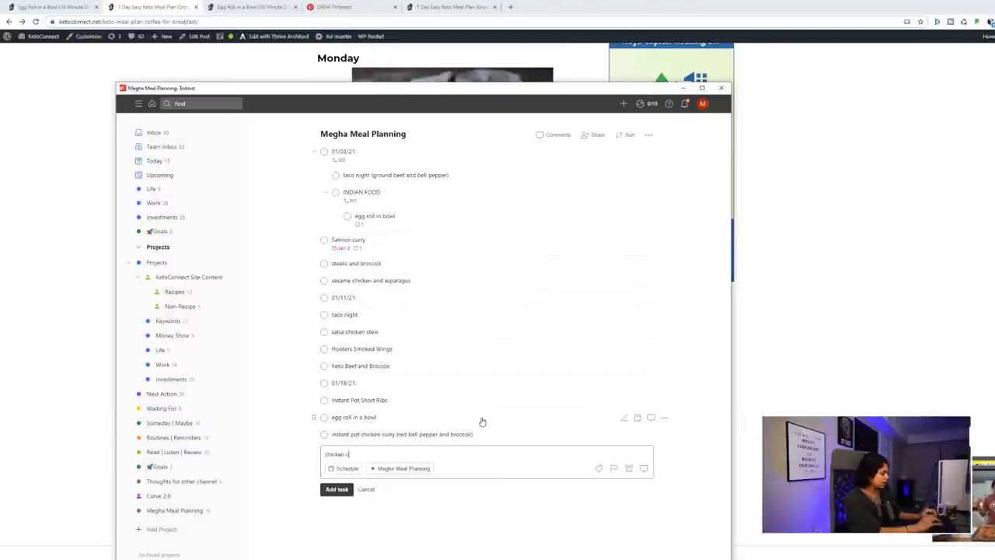
{"action": "type", "text": "rust pizza"}
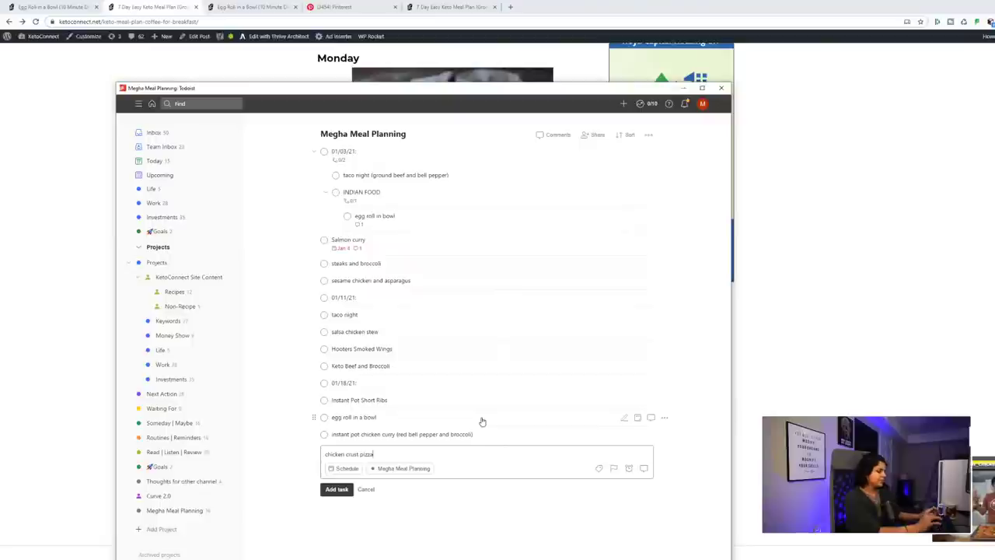
{"action": "key", "text": "Return"}
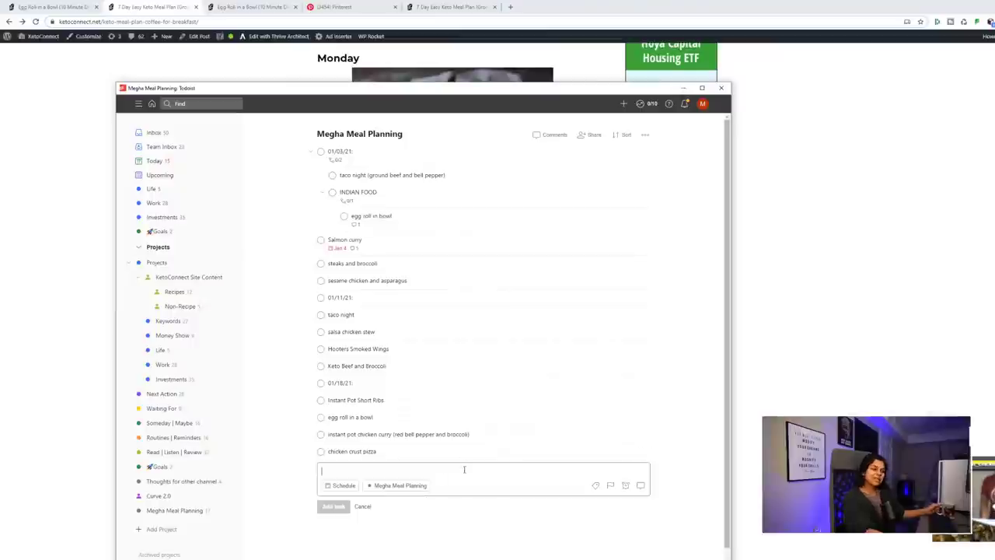
Rename the chicken crust pizza task as "chicken crust pizza (pepperoni)" and return to the task list
{"action": "left_click", "coordinate": [391, 452]}
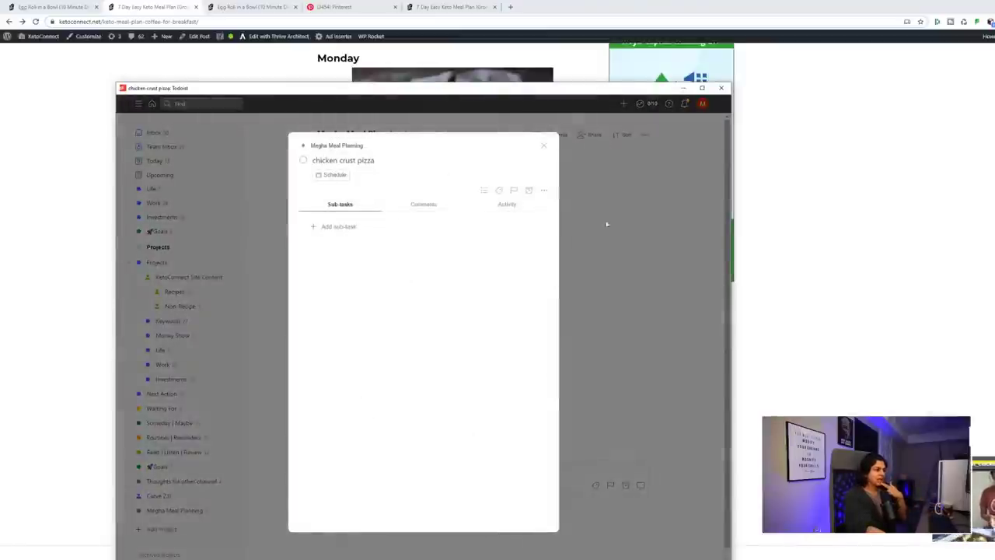
{"action": "left_click", "coordinate": [543, 146]}
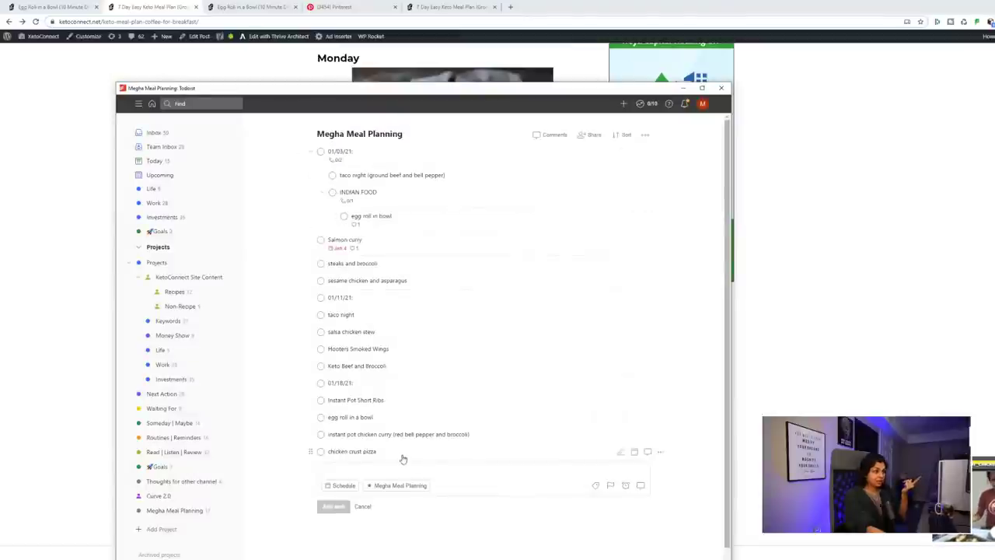
{"action": "left_click", "coordinate": [402, 456]}
{"action": "left_click", "coordinate": [399, 160]}
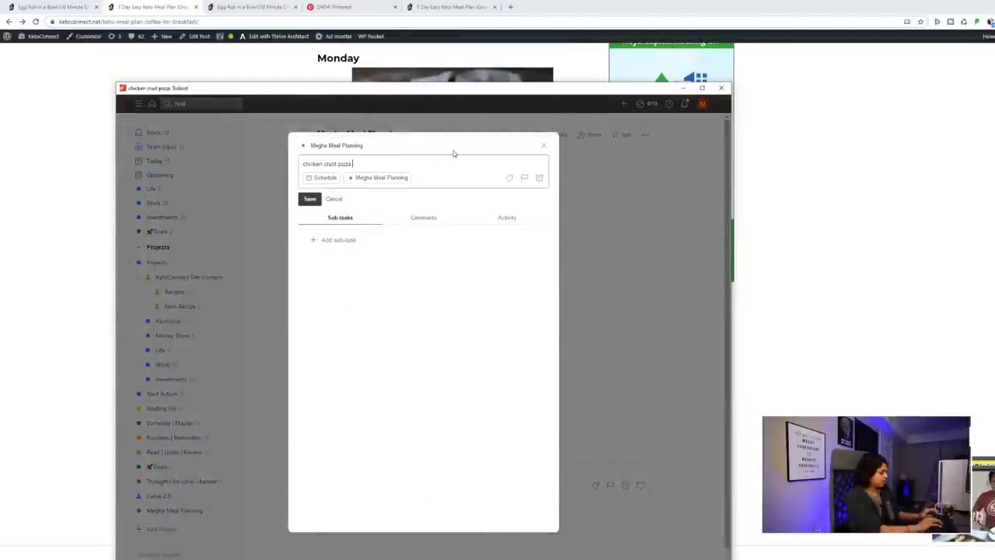
{"action": "type", "text": "(pepp"}
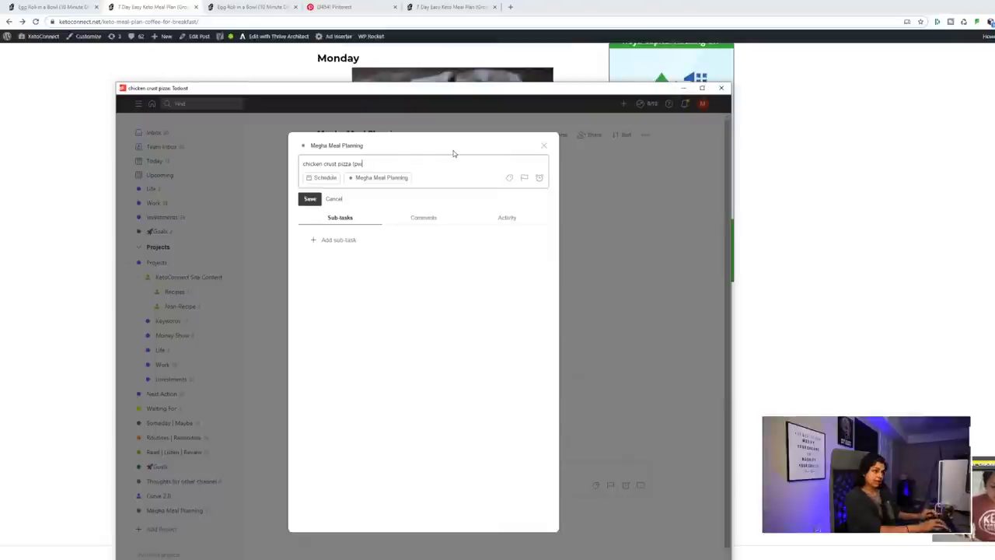
{"action": "type", "text": "eroni"}
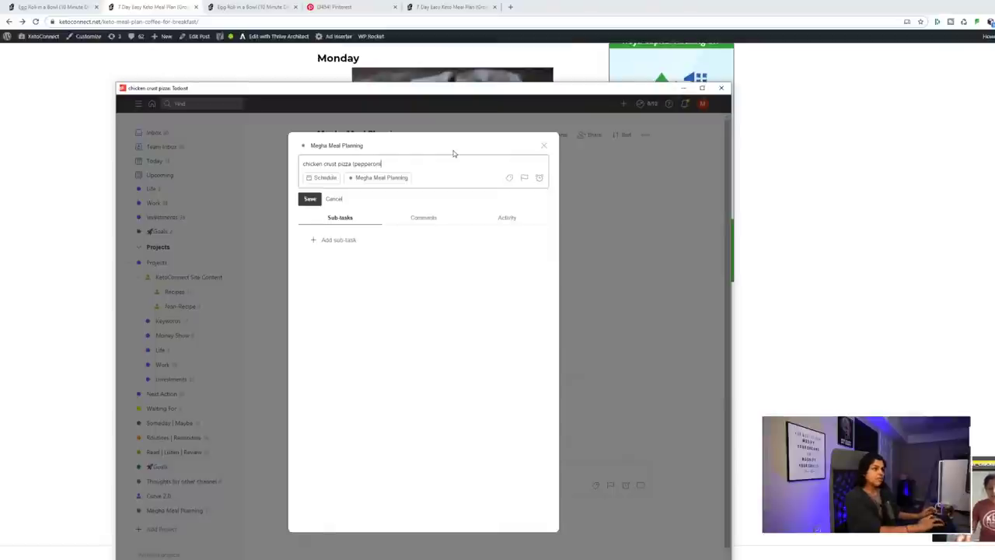
{"action": "type", "text": ")"}
{"action": "key", "text": "Return"}
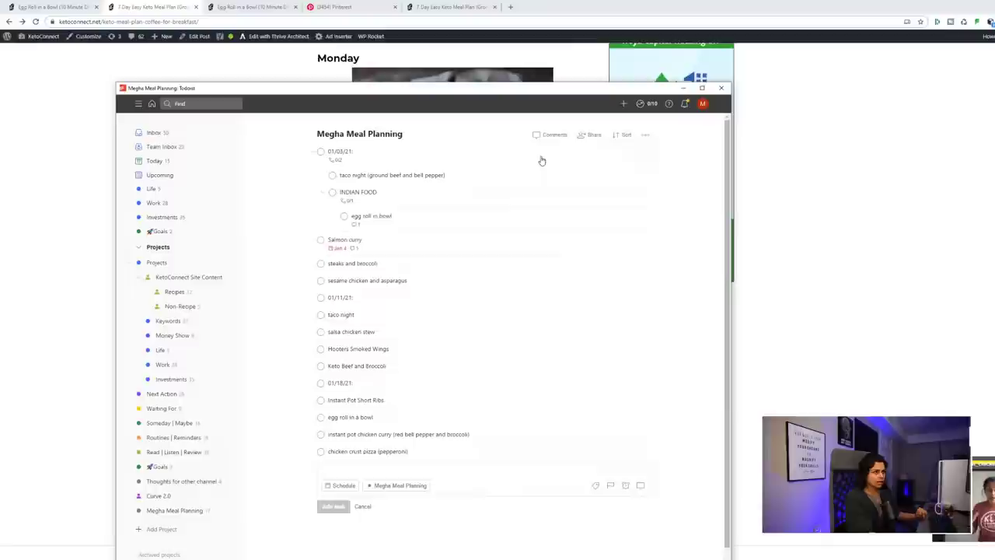
{"action": "left_click", "coordinate": [543, 145]}
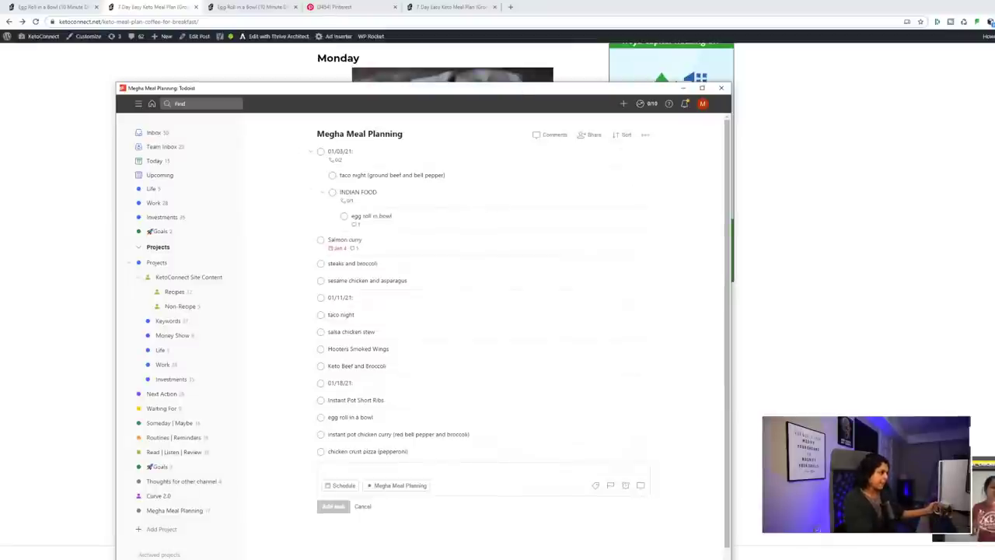
Switch to the browser and search Google for "chicken crust pizza" in a new tab
{"action": "left_click", "coordinate": [816, 531]}
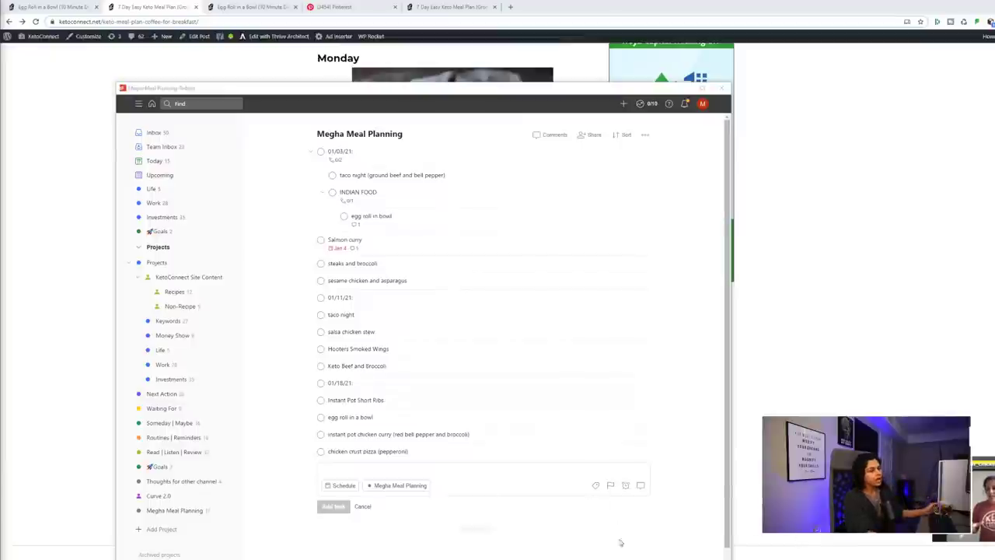
{"action": "mouse_move", "coordinate": [610, 538]}
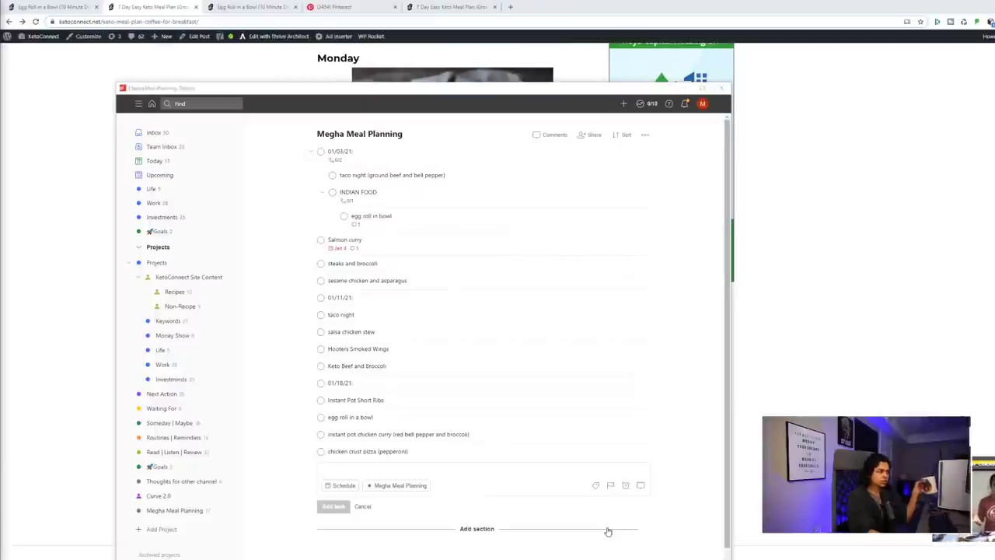
{"action": "left_click", "coordinate": [511, 7]}
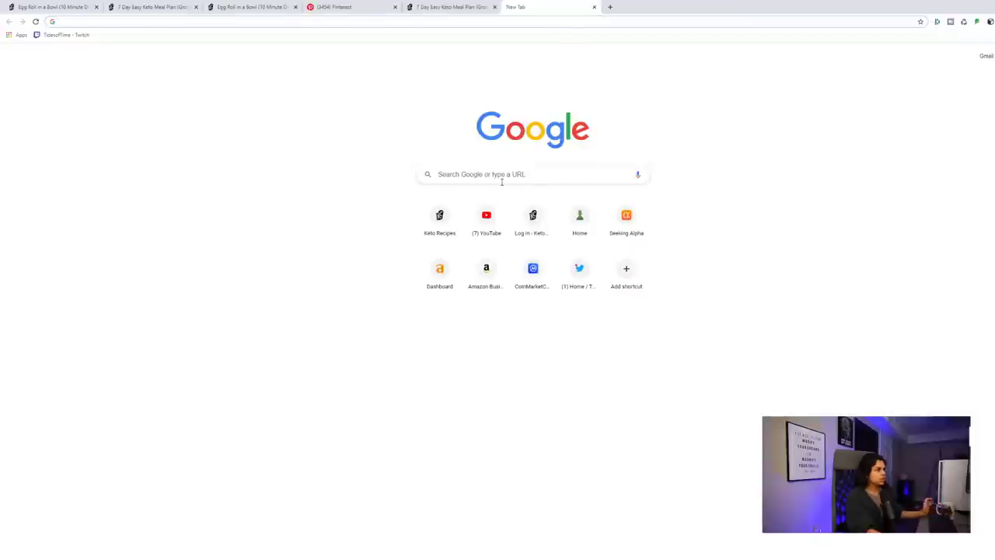
{"action": "left_click", "coordinate": [502, 178]}
{"action": "type", "text": "chicken x crust pizza"}
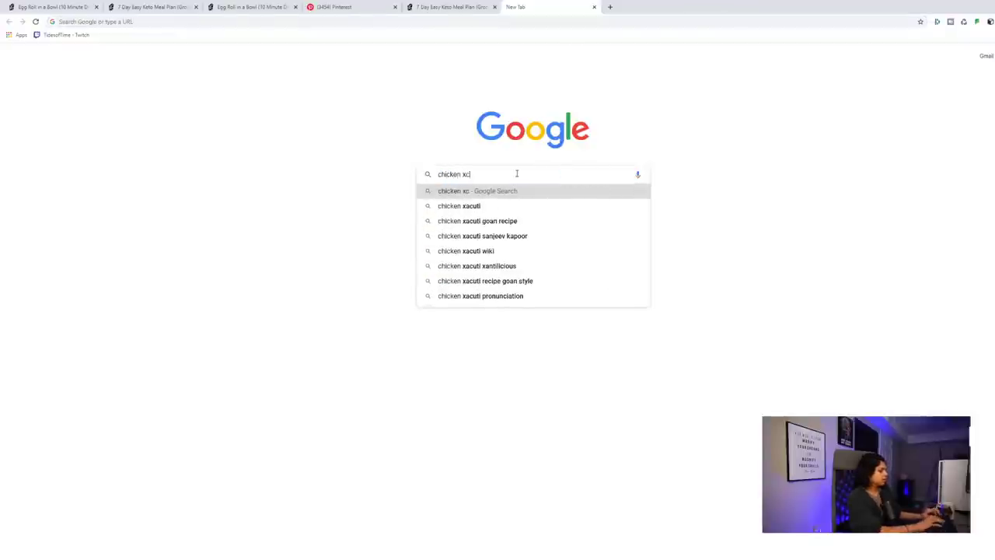
{"action": "key", "text": "BackSpace"}
{"action": "type", "text": "rust pizza"}
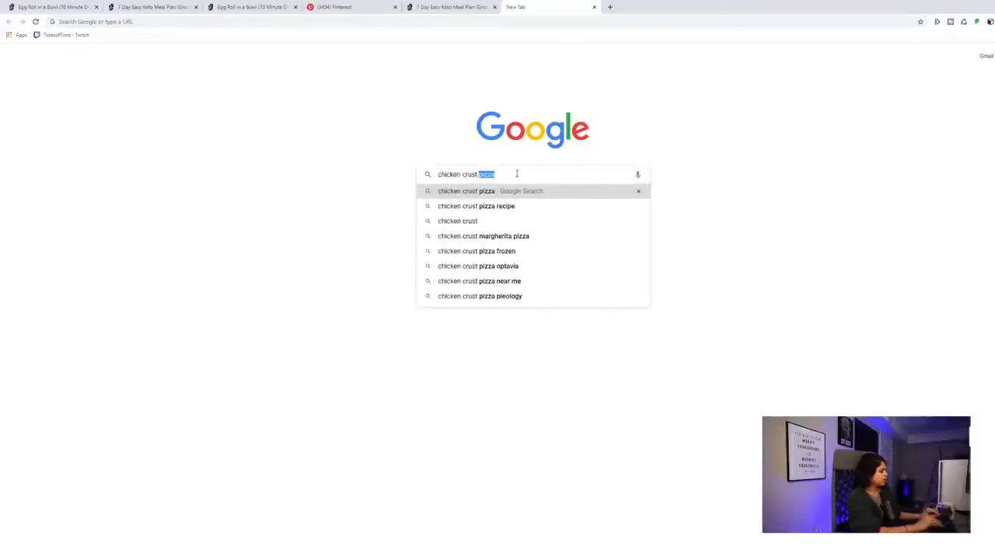
{"action": "key", "text": "Return"}
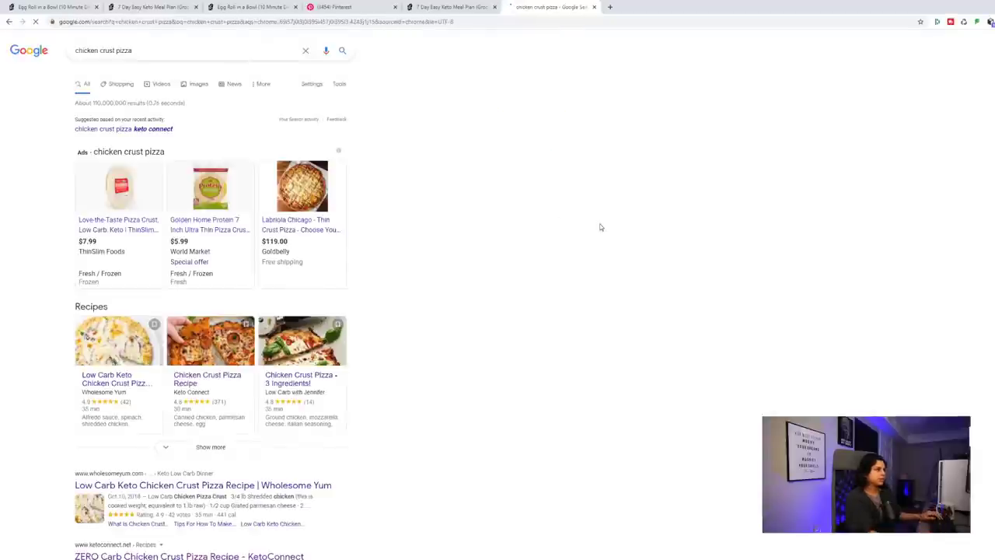
Open KetoConnect's zero carb chicken crust pizza recipe from the results and examine its ingredients, including the canned chicken entry
{"action": "scroll", "coordinate": [356, 496], "scroll_direction": "down", "scroll_amount": 2}
{"action": "scroll", "coordinate": [356, 497], "scroll_direction": "down", "scroll_amount": 3}
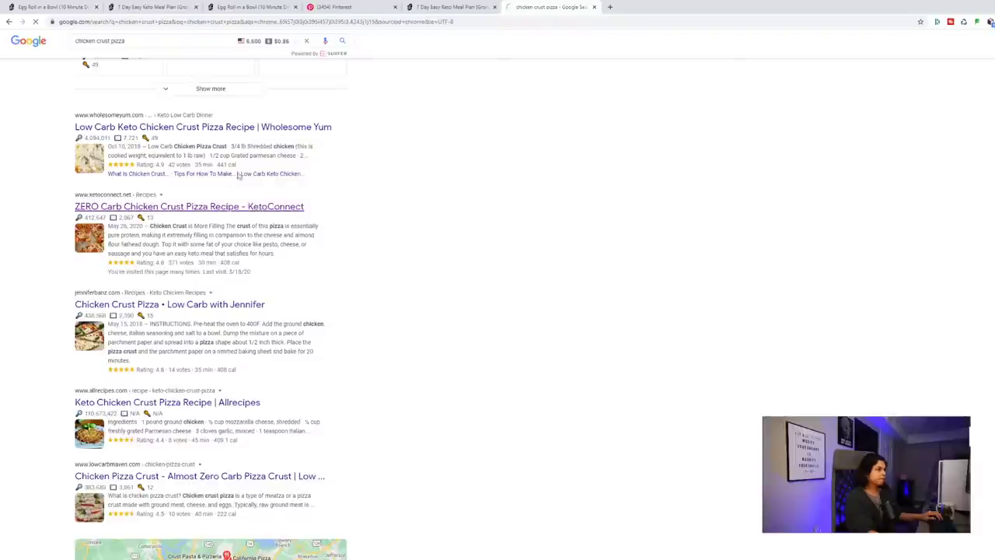
{"action": "scroll", "coordinate": [264, 391], "scroll_direction": "down", "scroll_amount": 10}
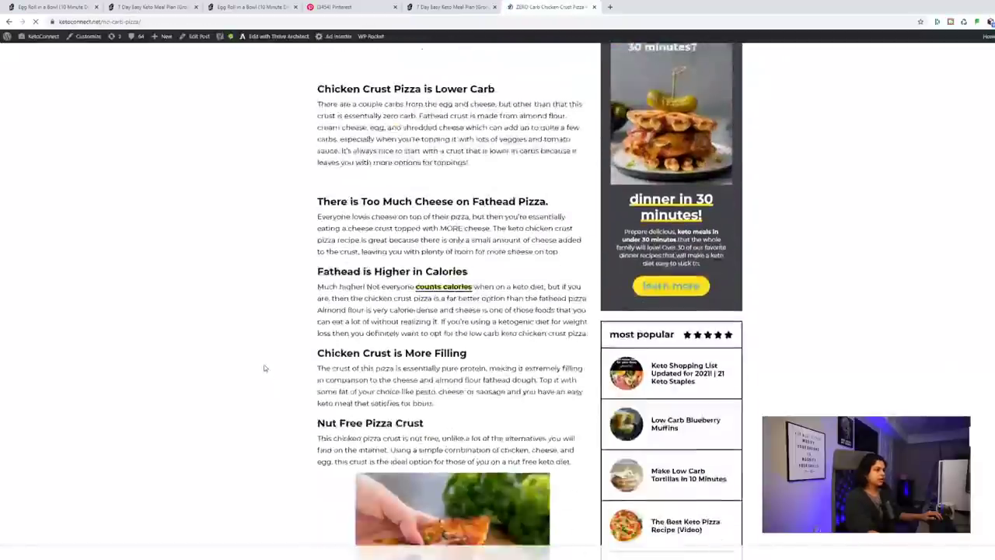
{"action": "scroll", "coordinate": [263, 368], "scroll_direction": "down", "scroll_amount": 15}
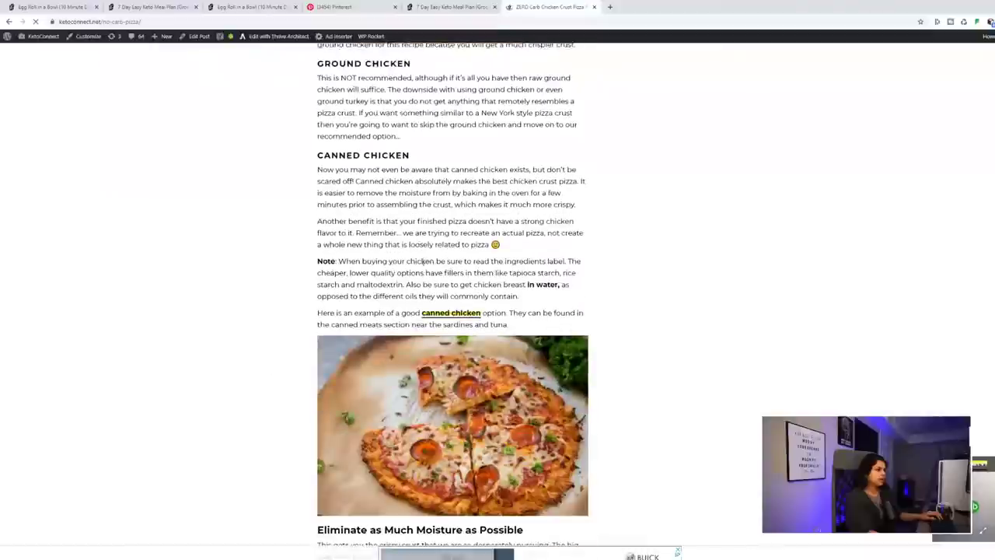
{"action": "scroll", "coordinate": [423, 261], "scroll_direction": "down", "scroll_amount": 20}
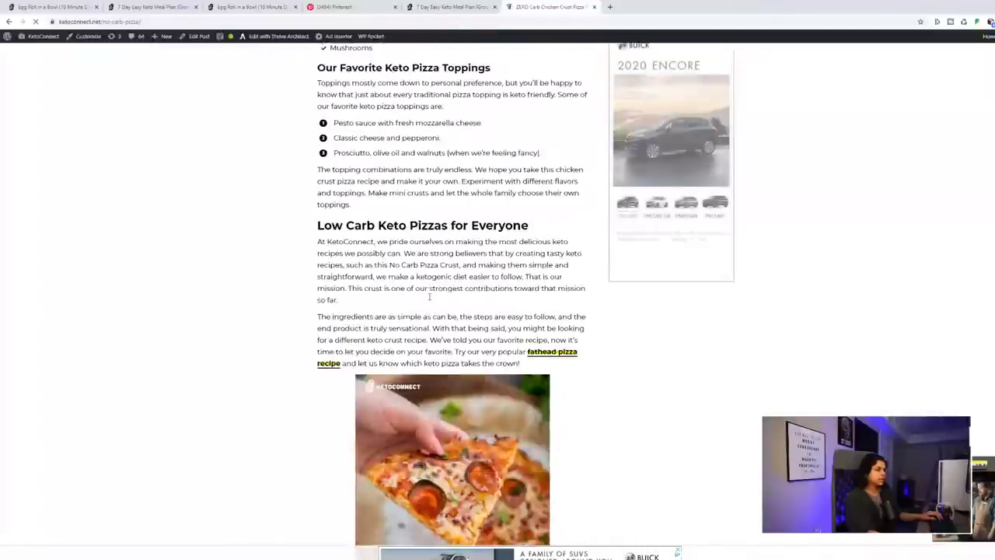
{"action": "scroll", "coordinate": [429, 296], "scroll_direction": "down", "scroll_amount": 15}
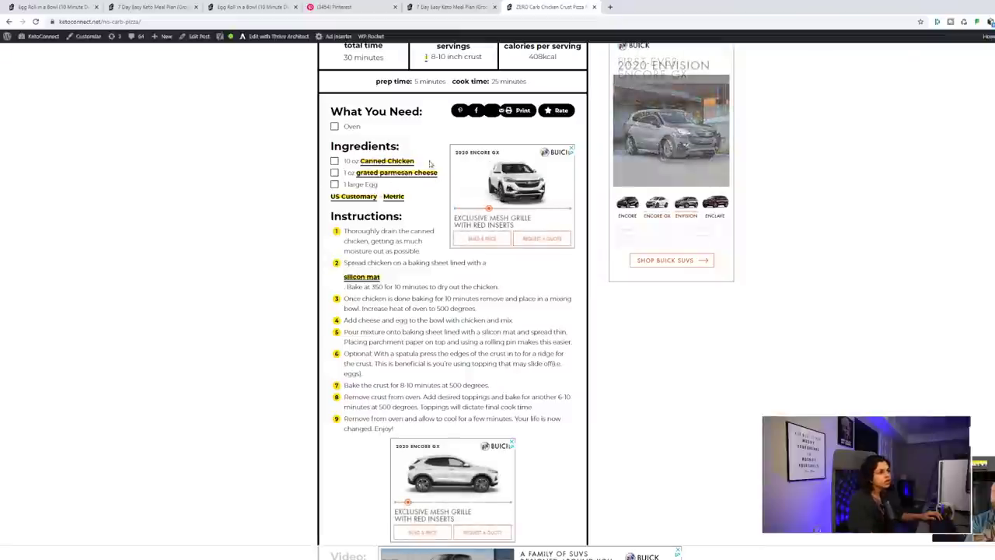
{"action": "left_click_drag", "start_coordinate": [412, 161], "coordinate": [352, 162]}
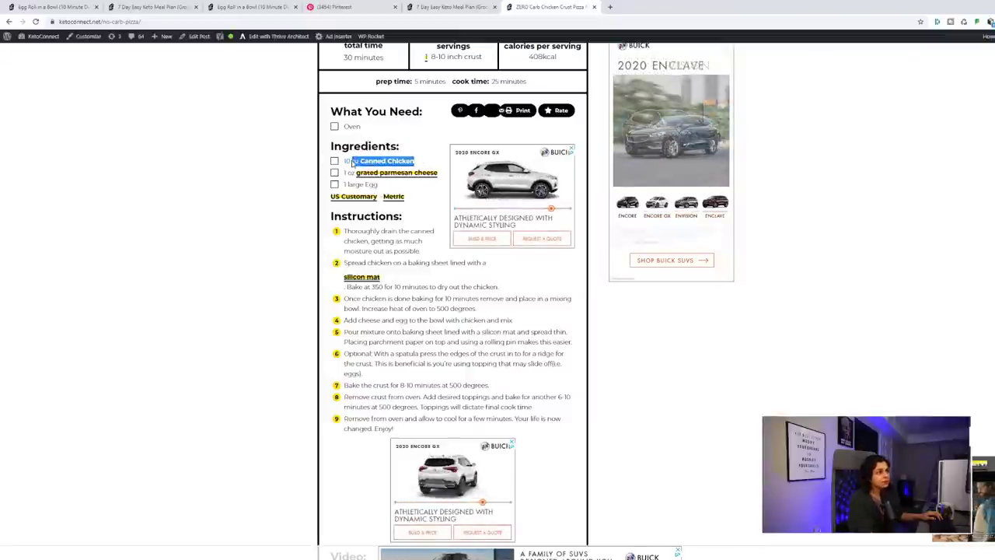
{"action": "left_click", "coordinate": [256, 166]}
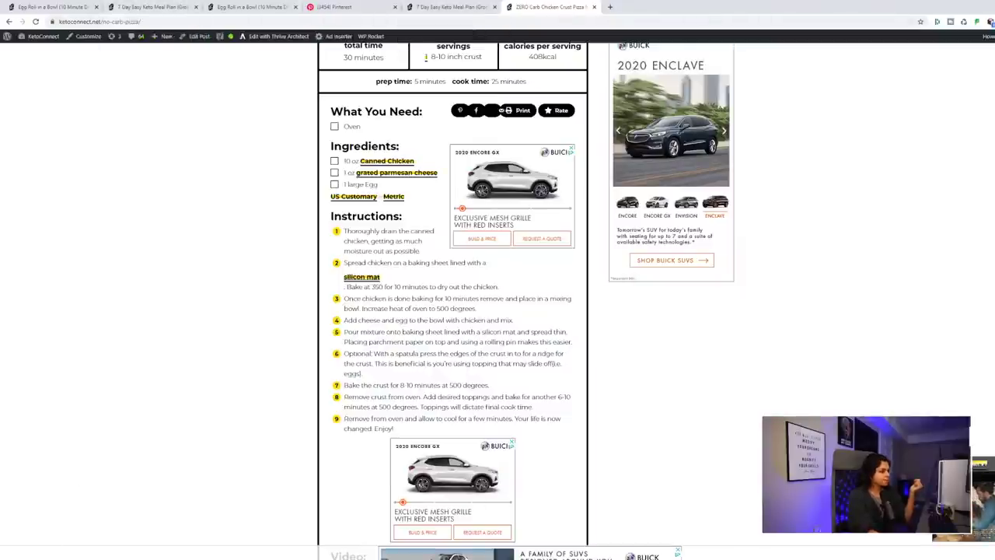
Close the pizza recipe page, return to the meal planning list in Todoist and dismiss the empty new-task entry
{"action": "mouse_move", "coordinate": [315, 558]}
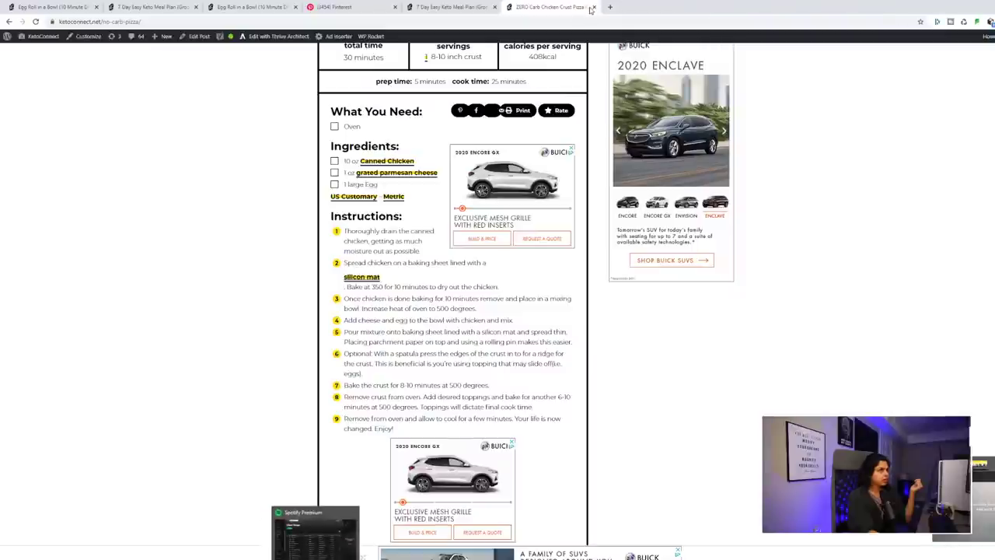
{"action": "left_click", "coordinate": [594, 7]}
{"action": "left_click", "coordinate": [307, 553]}
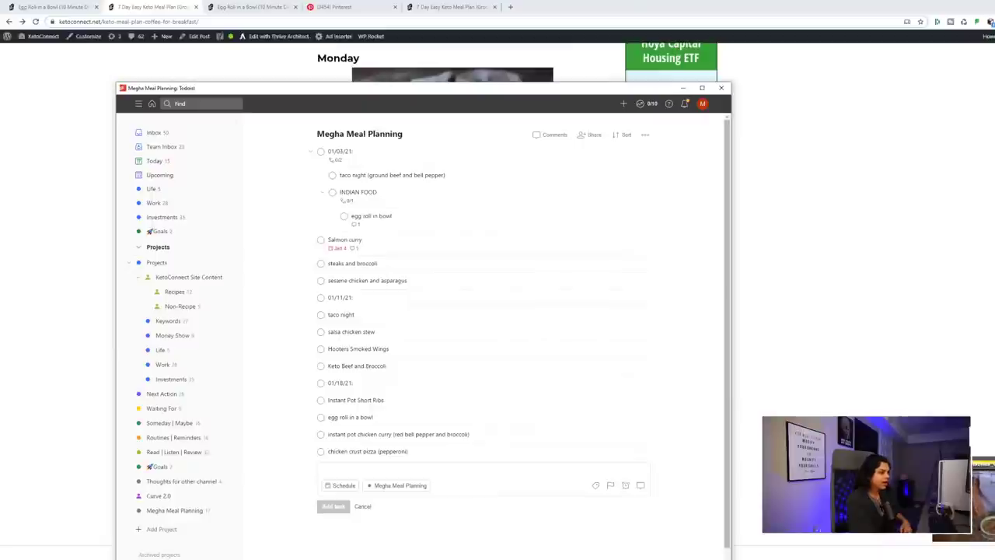
{"action": "left_click", "coordinate": [363, 506]}
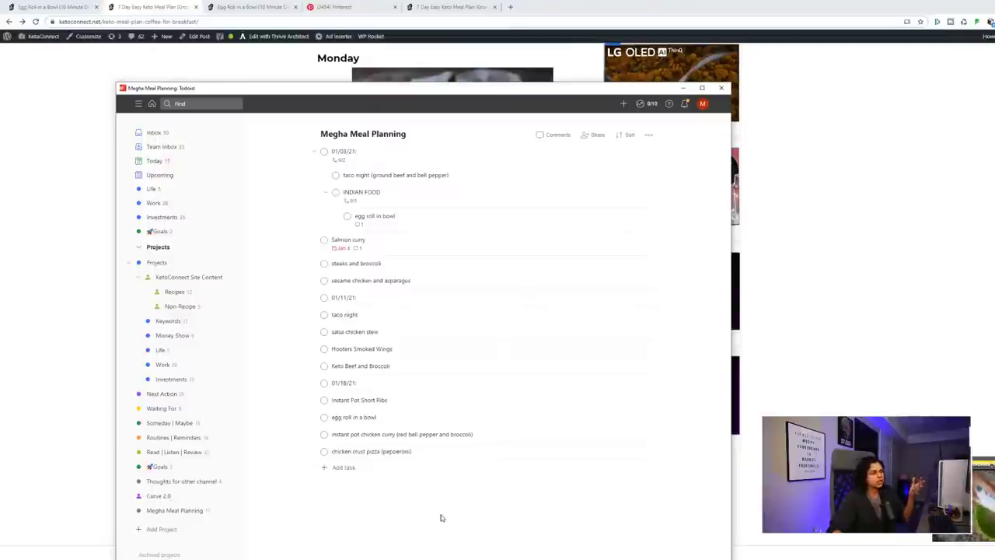
Add a task named "eat out: chipotle" below the chicken crust pizza task
{"action": "left_click", "coordinate": [347, 468]}
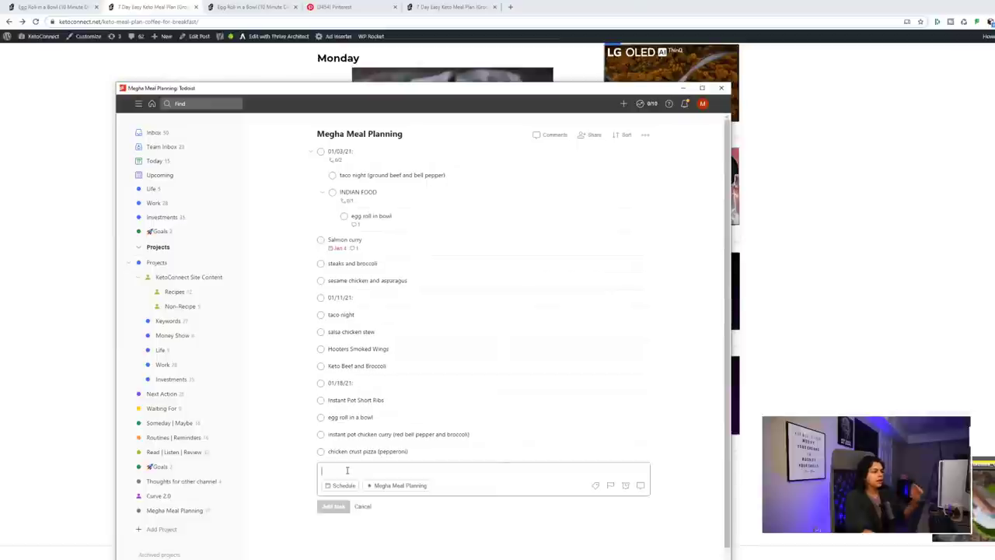
{"action": "type", "text": "eat out: "}
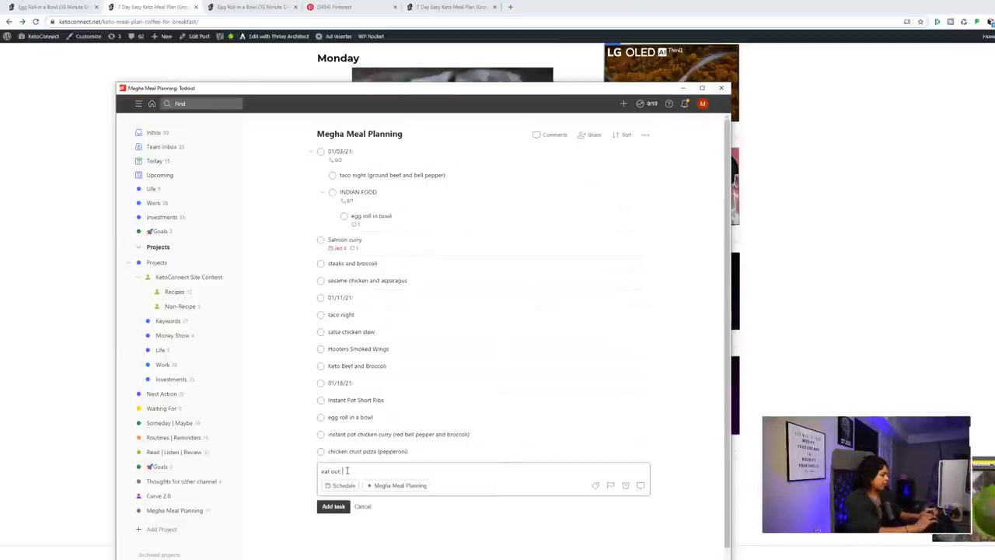
{"action": "type", "text": "chipot"}
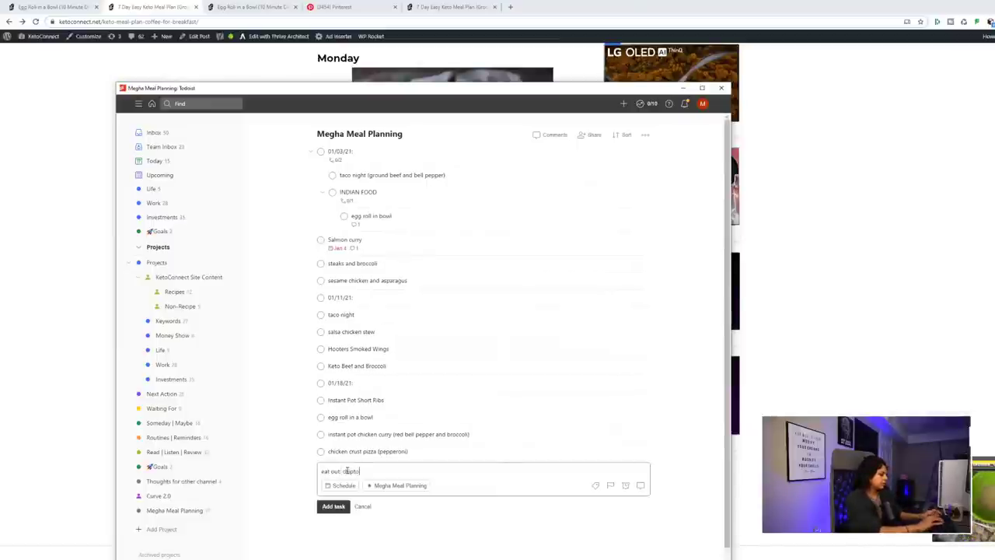
{"action": "type", "text": "le"}
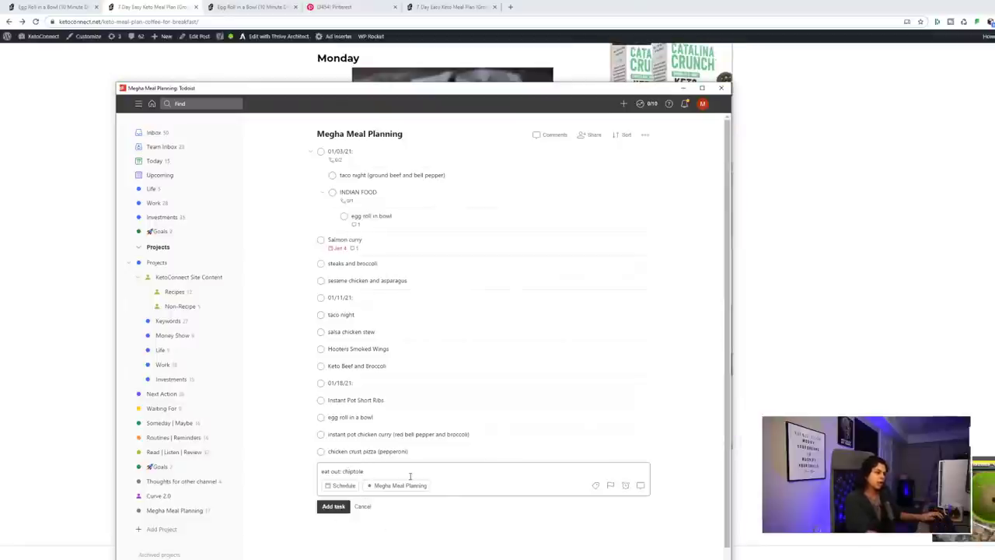
{"action": "key", "text": "BackSpace"}
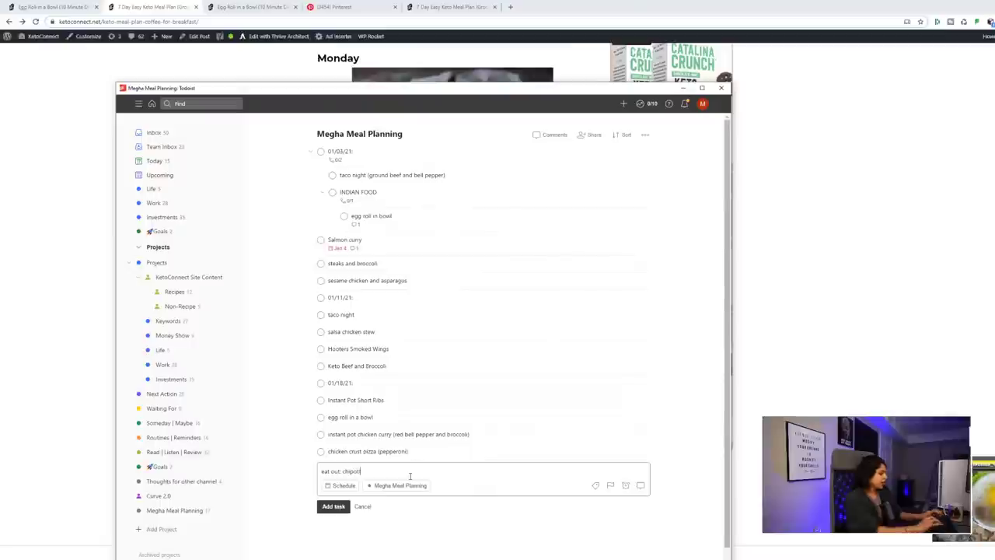
{"action": "type", "text": "e"}
{"action": "key", "text": "Return"}
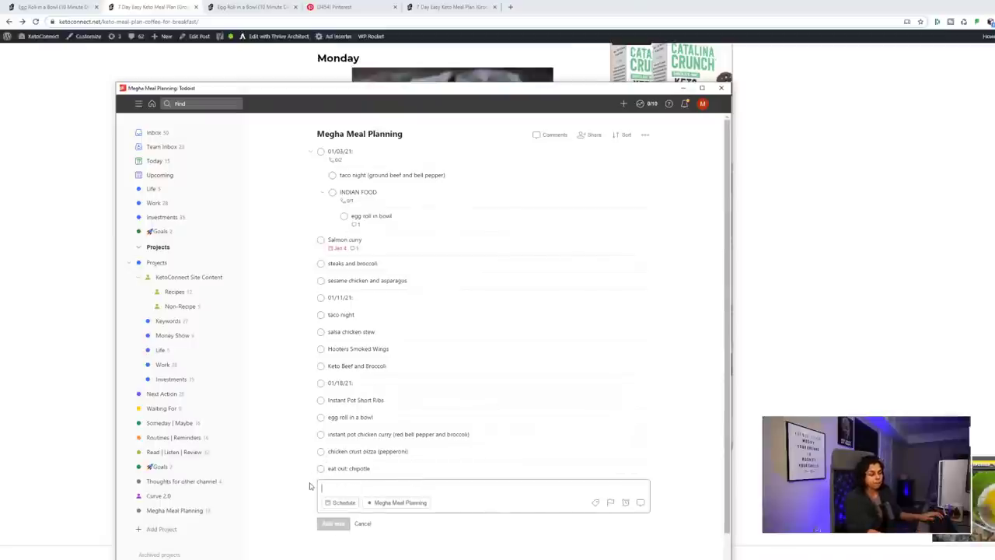
Switch to the browser page with KetoConnect's saved Pinterest boards
{"action": "left_click", "coordinate": [703, 480]}
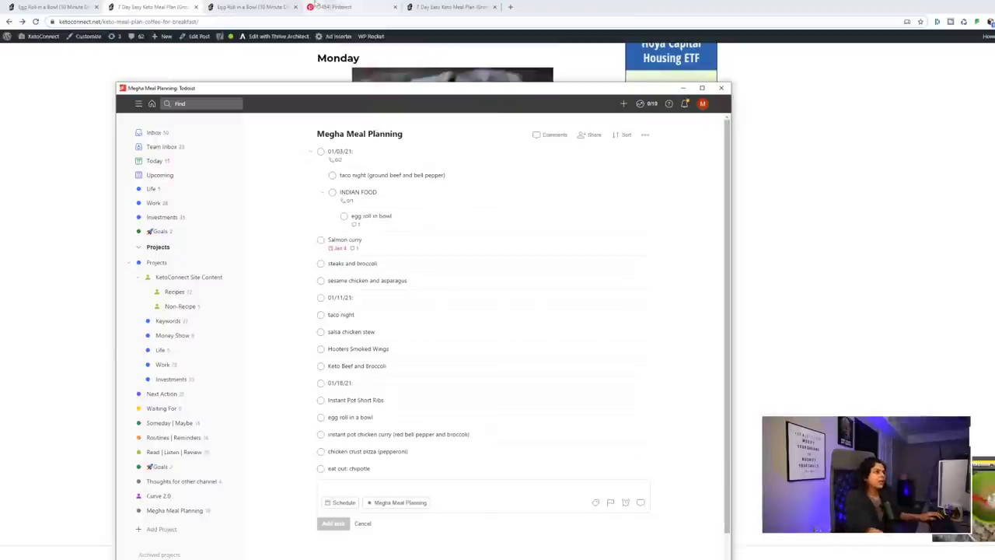
{"action": "left_click", "coordinate": [348, 7]}
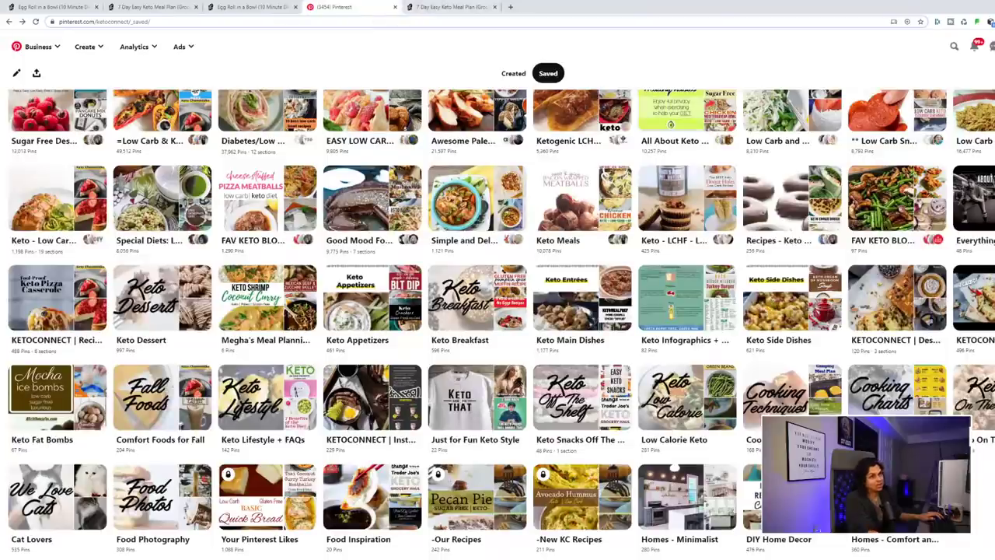
Return to the top of the KetoConnect profile and show its created pins instead of the saved boards
{"action": "scroll", "coordinate": [108, 51], "scroll_direction": "up", "scroll_amount": 6}
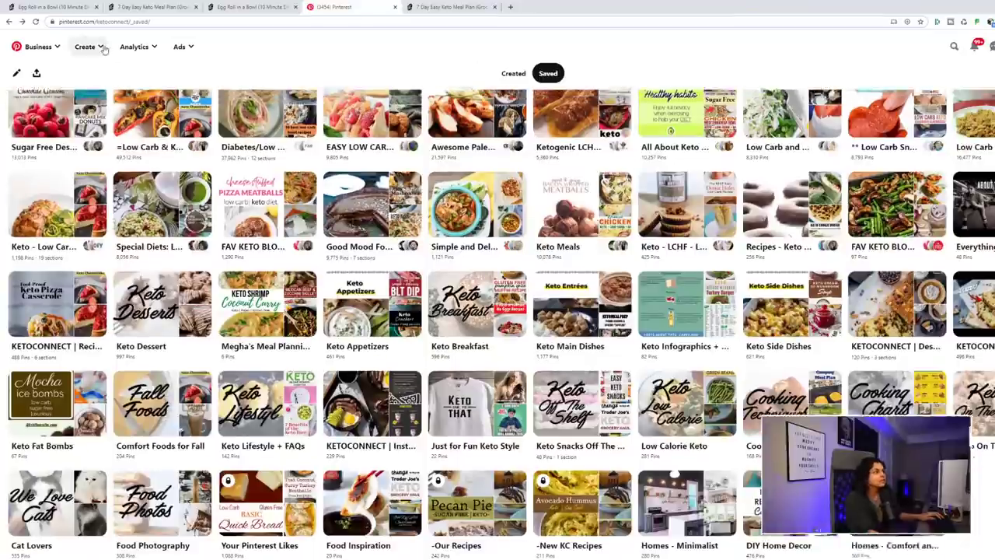
{"action": "scroll", "coordinate": [143, 111], "scroll_direction": "up", "scroll_amount": 1}
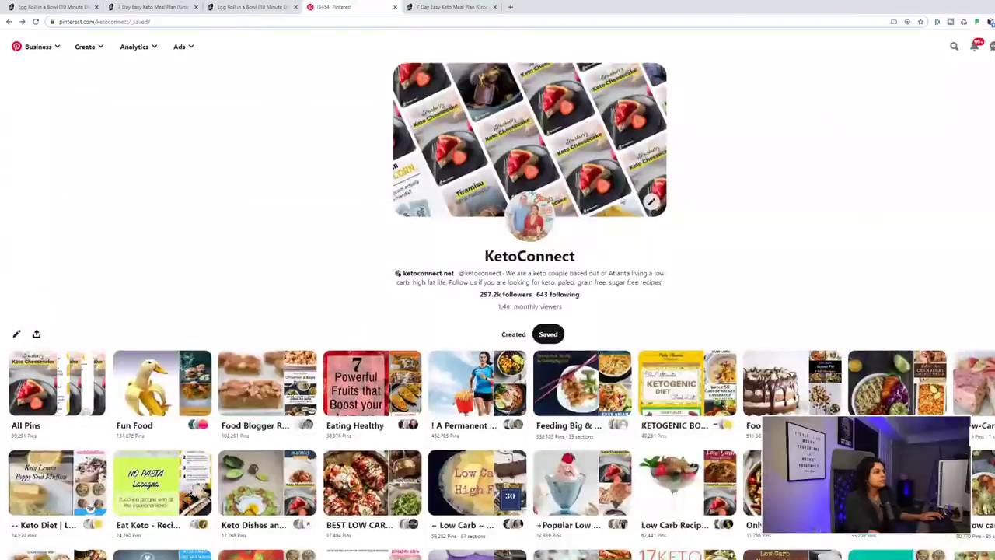
{"action": "left_click", "coordinate": [992, 46]}
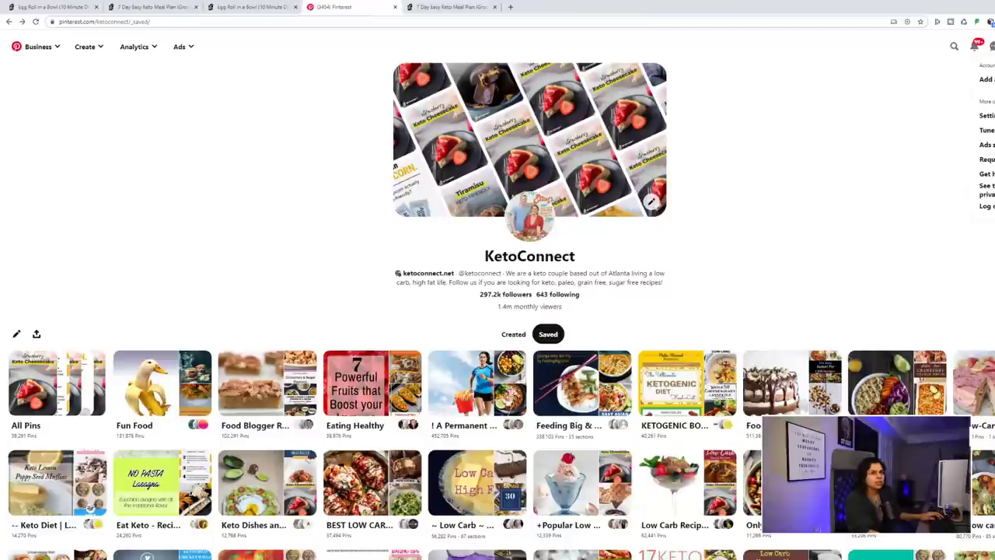
{"action": "left_click", "coordinate": [806, 159]}
{"action": "left_click", "coordinate": [34, 48]}
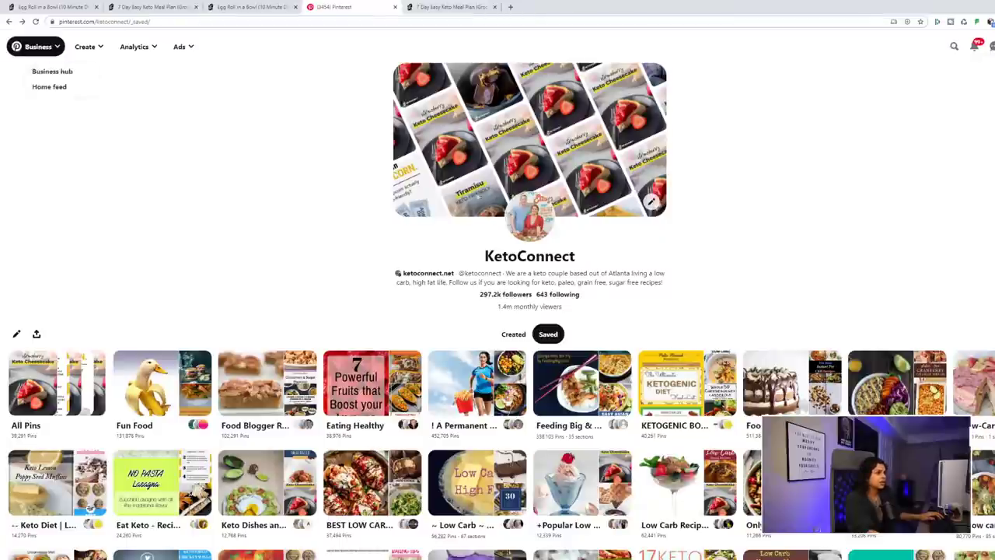
{"action": "left_click", "coordinate": [535, 221]}
{"action": "left_click", "coordinate": [788, 255]}
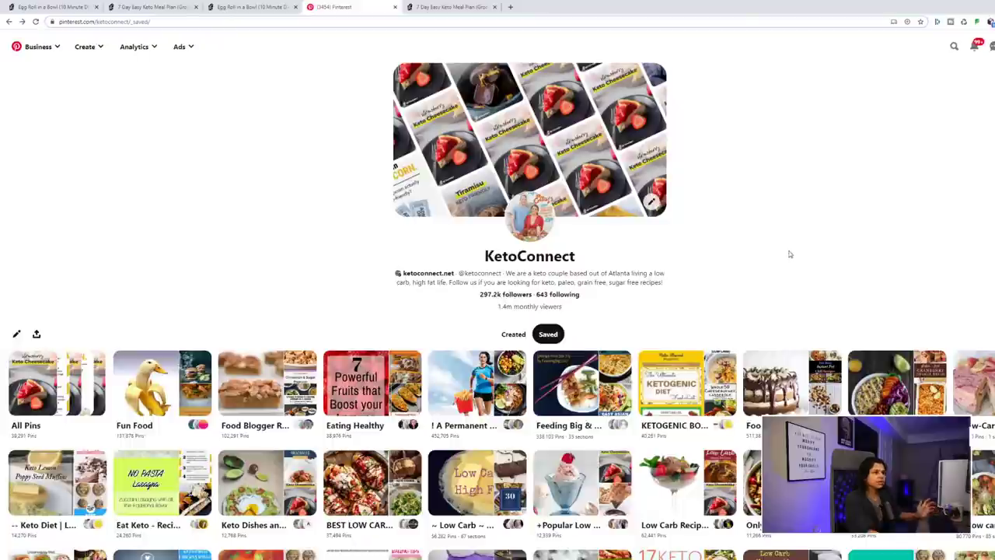
{"action": "left_click", "coordinate": [519, 333]}
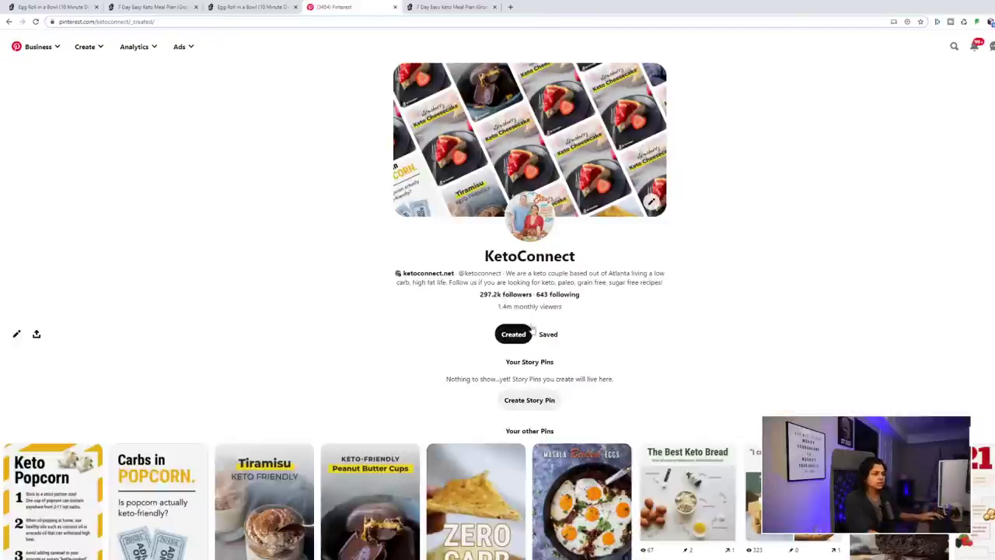
{"action": "left_click", "coordinate": [954, 46]}
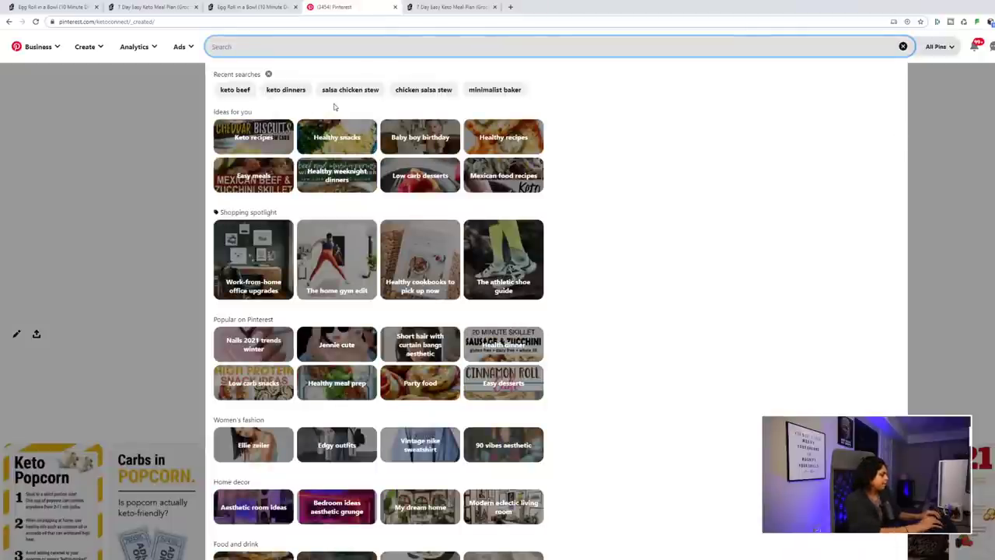
{"action": "type", "text": "keto"}
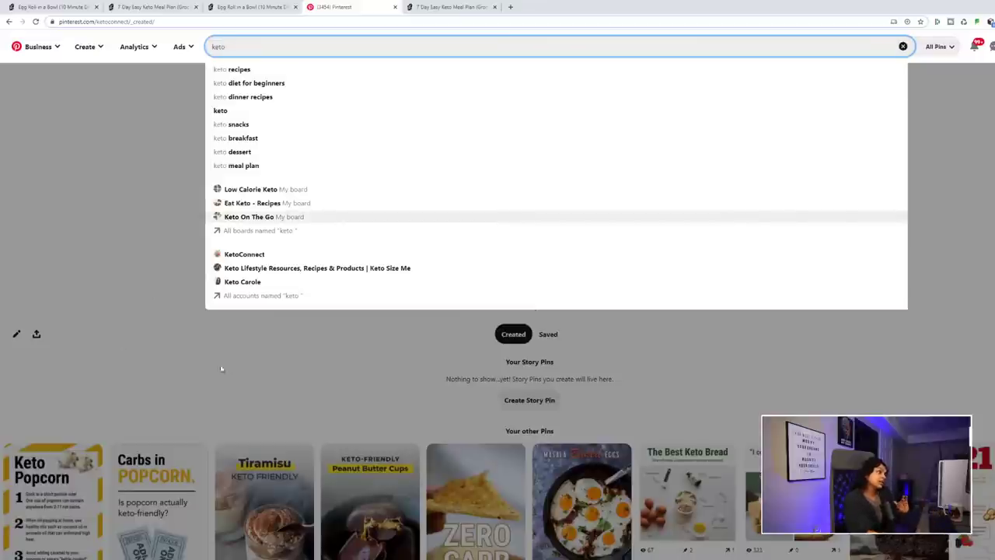
{"action": "key", "text": "alt+Tab"}
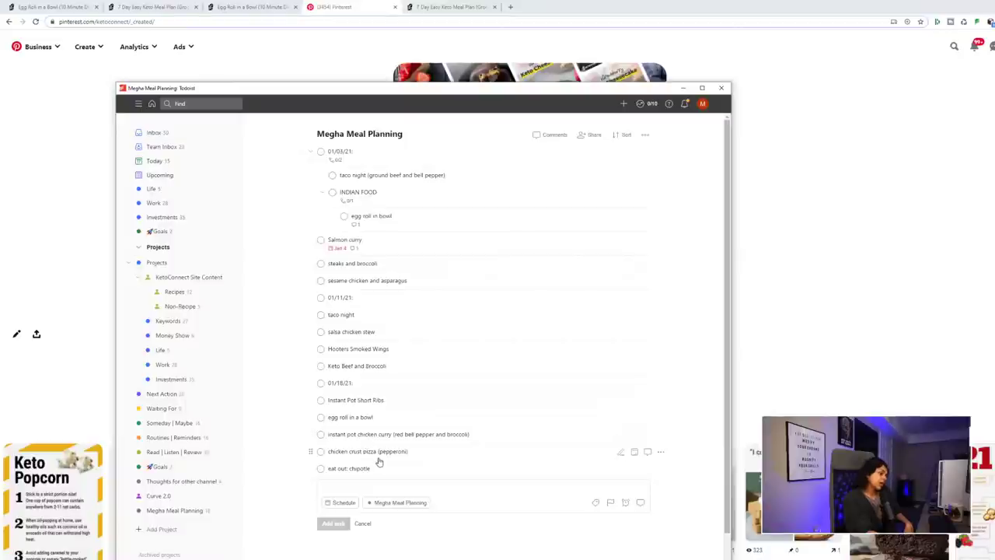
{"action": "left_click", "coordinate": [981, 276]}
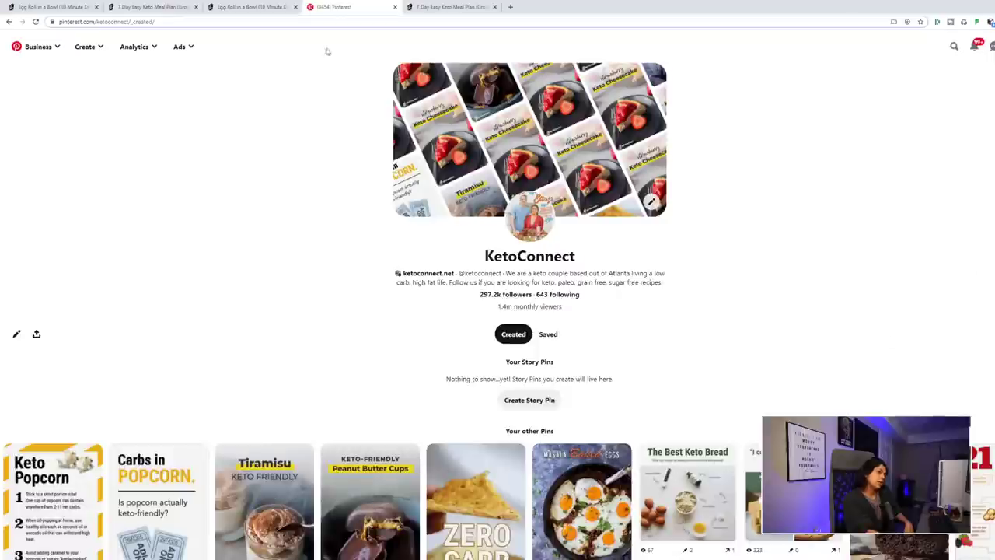
{"action": "left_click", "coordinate": [973, 46]}
{"action": "left_click", "coordinate": [961, 44]}
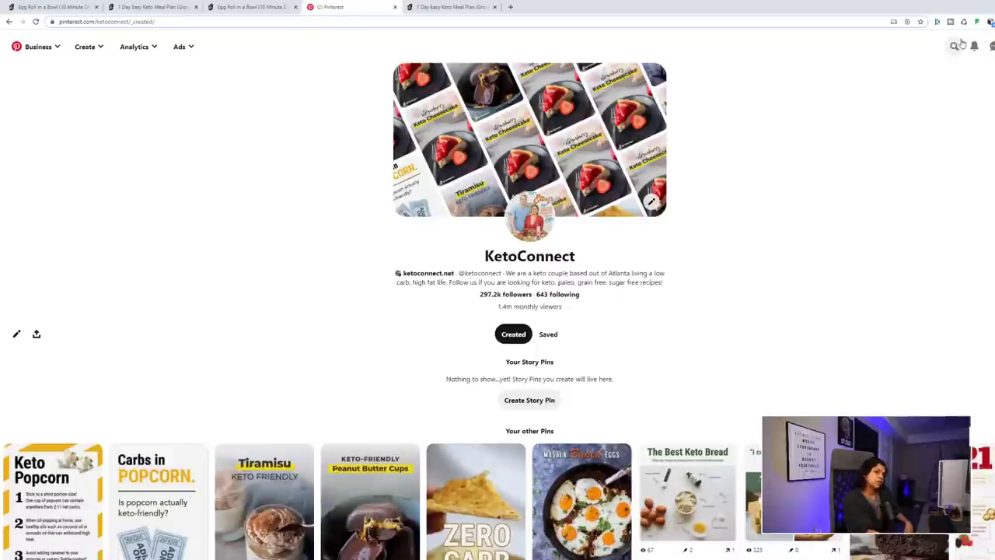
Search Pinterest for "keto dinners"
{"action": "left_click", "coordinate": [951, 47]}
{"action": "type", "text": "keto"}
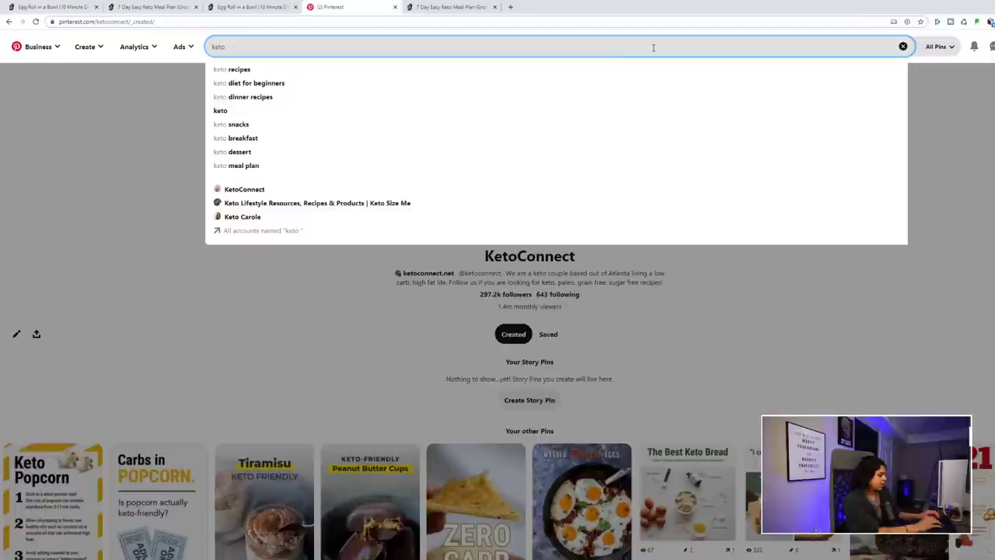
{"action": "type", "text": "dinners"}
{"action": "key", "text": "Return"}
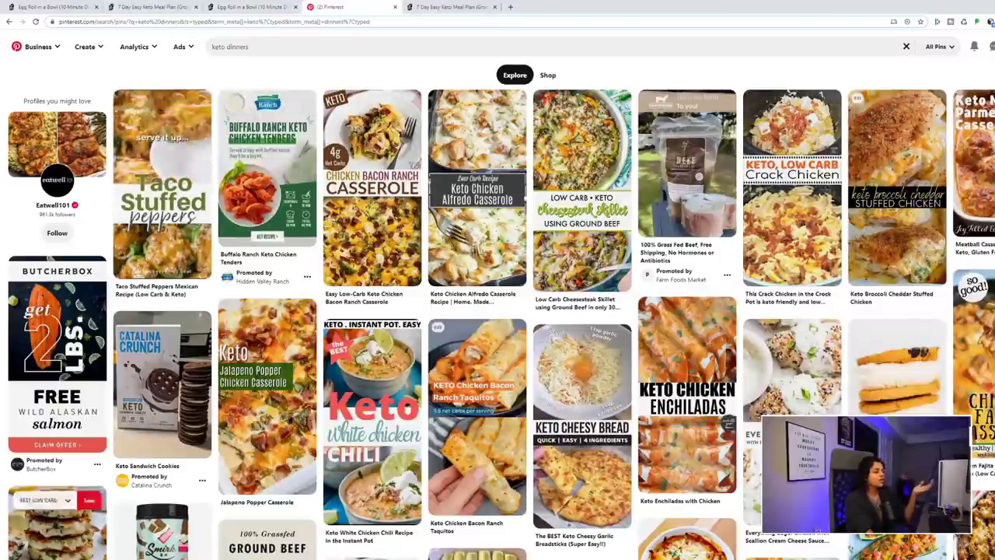
Switch to the meal planning list in Todoist and add a task named "lamb chops/salmon" below the chipotle task
{"action": "key", "text": "alt+Tab"}
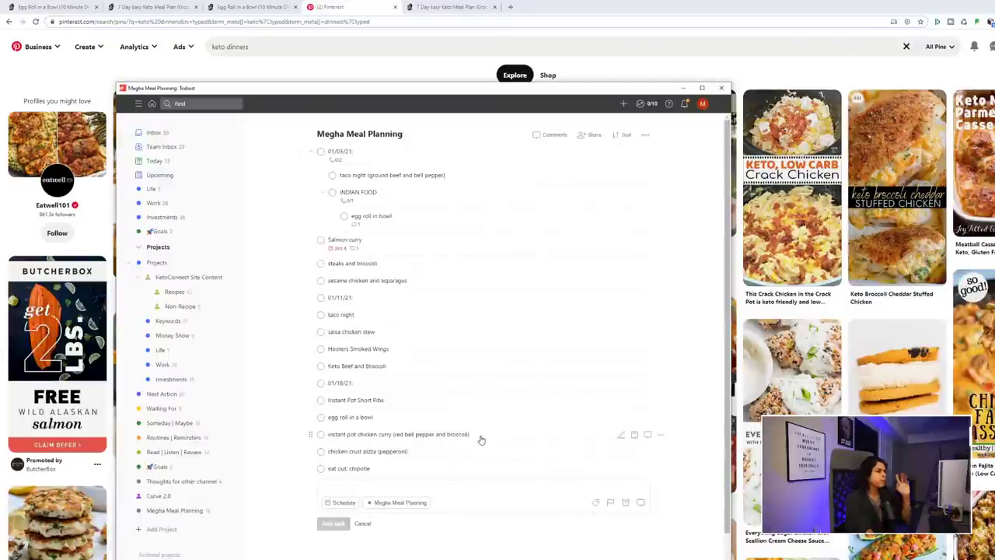
{"action": "left_click", "coordinate": [464, 492]}
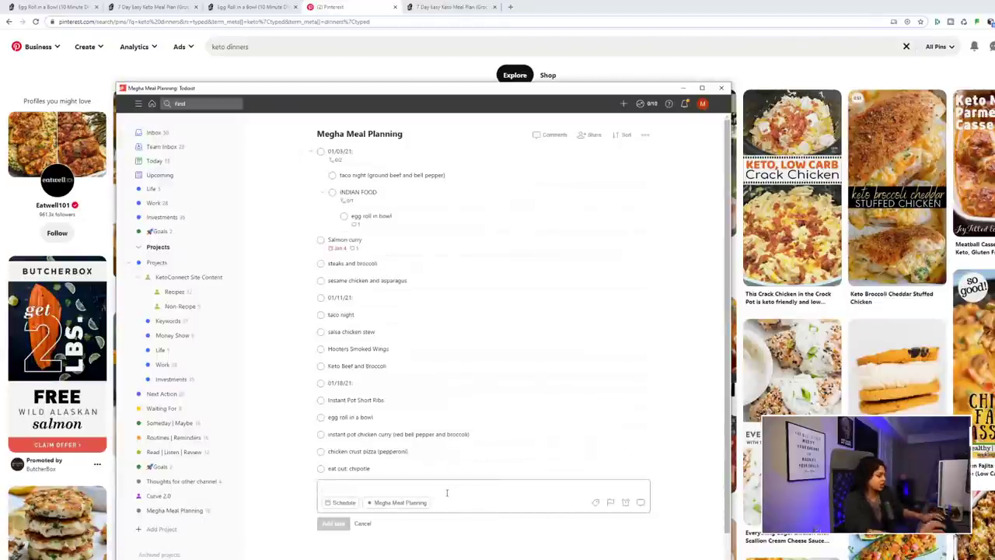
{"action": "type", "text": "lamb"}
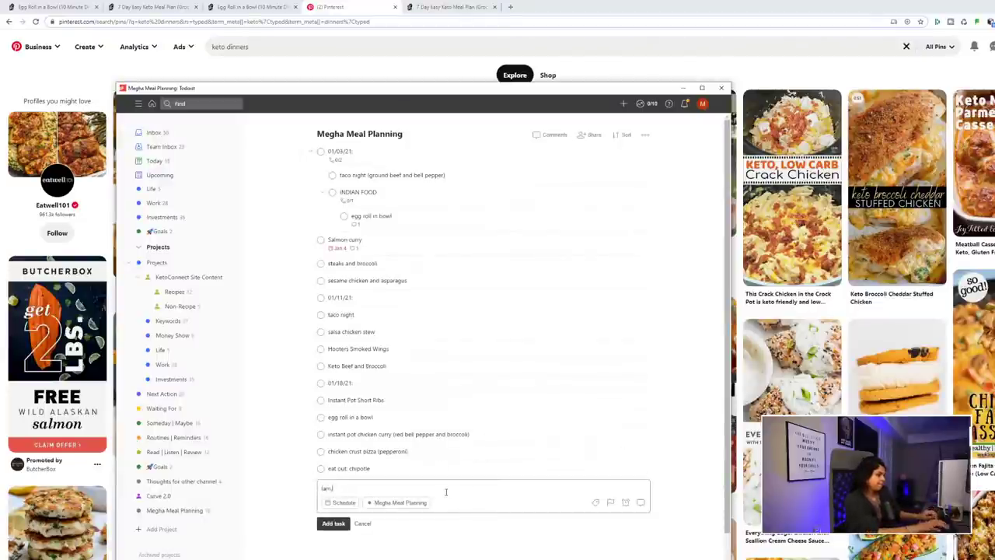
{"action": "type", "text": " chops/salmon"}
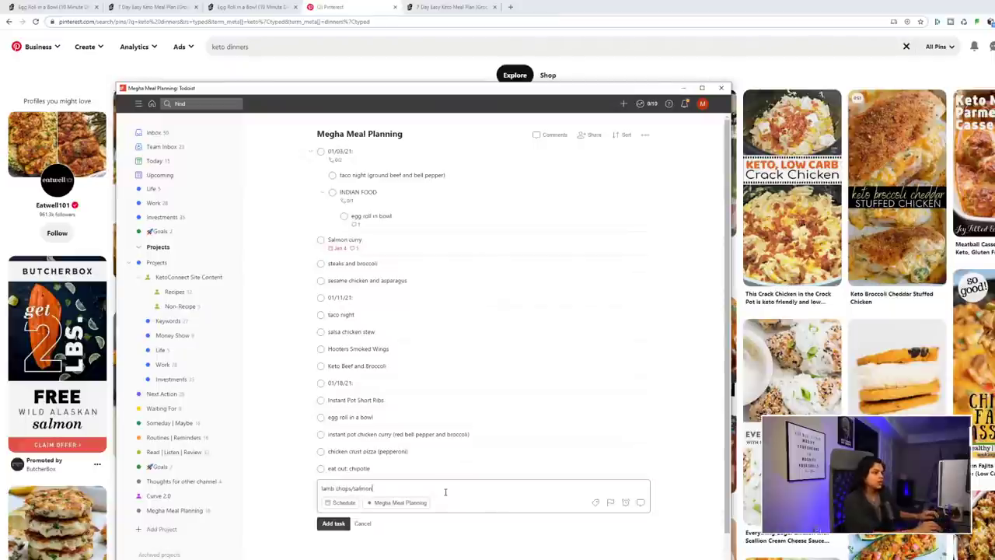
{"action": "key", "text": "Return"}
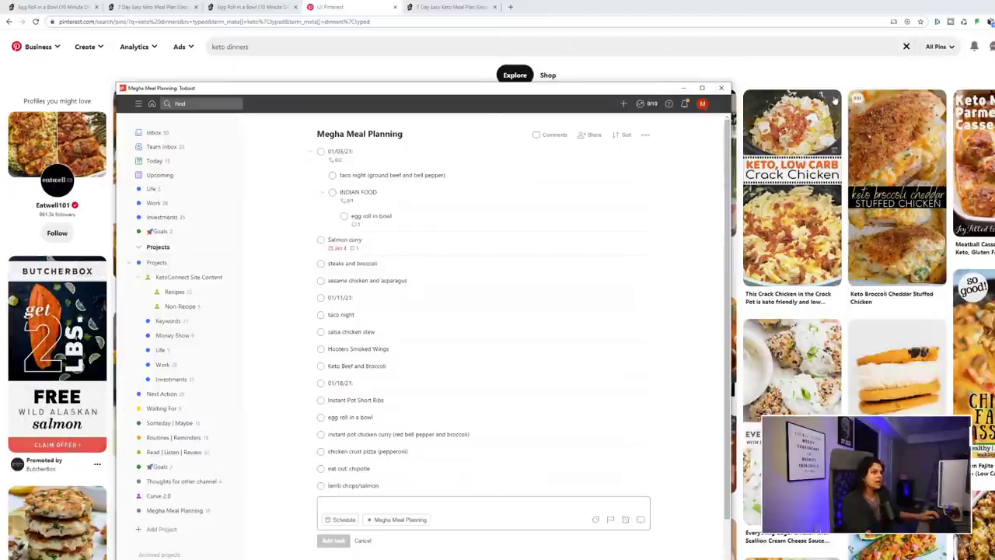
Go back to the Pinterest results for keto dinners and look through the recipe pins for more meal ideas
{"action": "left_click", "coordinate": [834, 68]}
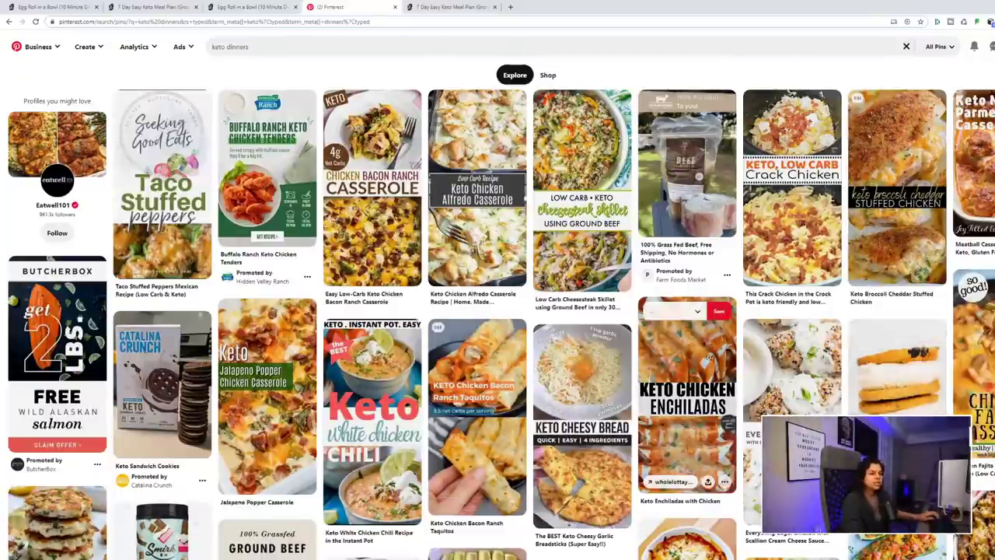
{"action": "scroll", "coordinate": [687, 451], "scroll_direction": "down", "scroll_amount": 2}
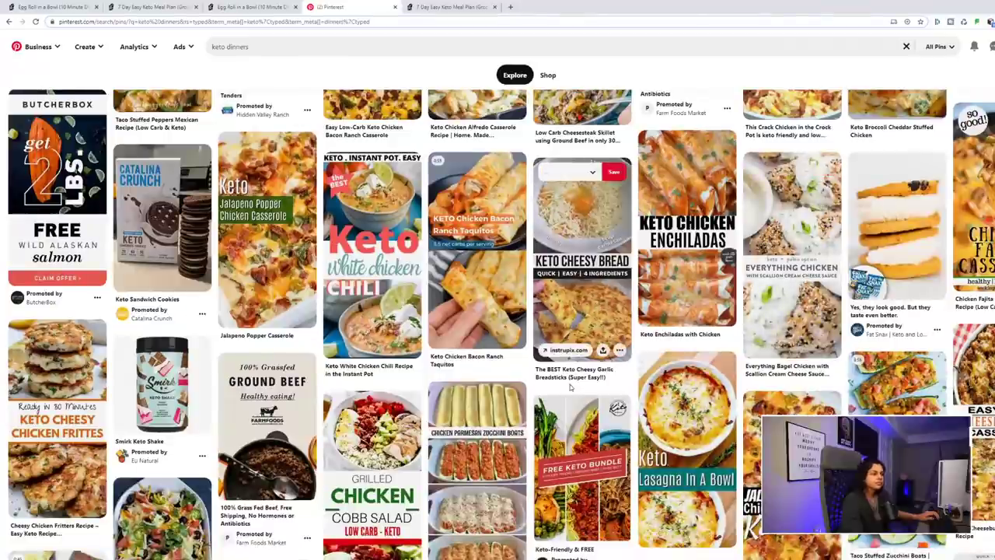
{"action": "scroll", "coordinate": [687, 451], "scroll_direction": "down", "scroll_amount": 2}
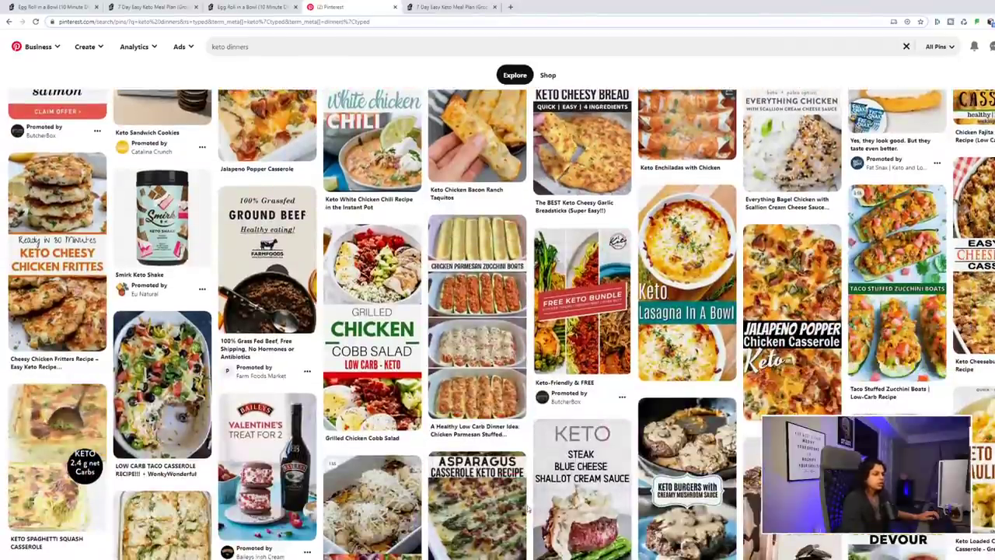
{"action": "scroll", "coordinate": [509, 501], "scroll_direction": "down", "scroll_amount": 3}
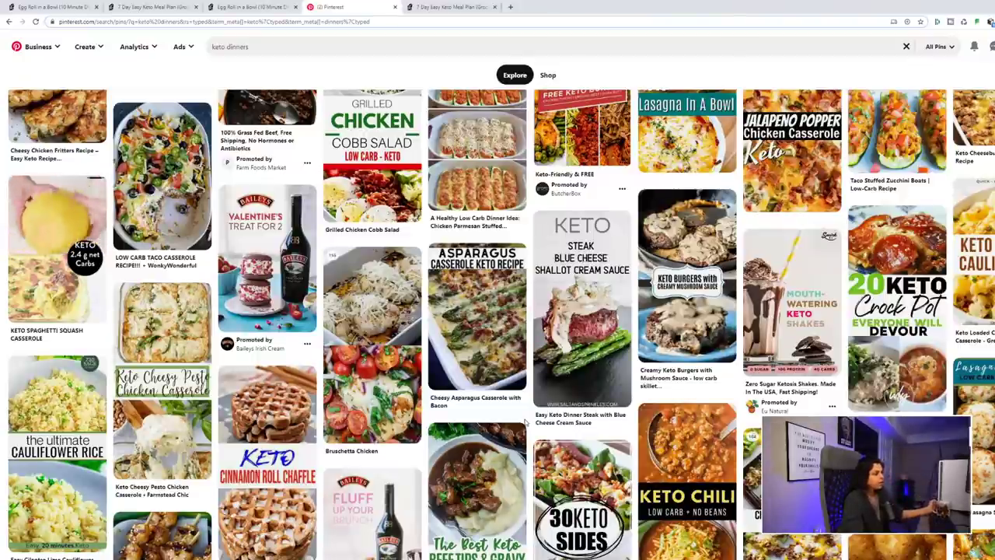
{"action": "mouse_move", "coordinate": [544, 451]}
{"action": "scroll", "coordinate": [426, 454], "scroll_direction": "down", "scroll_amount": 1}
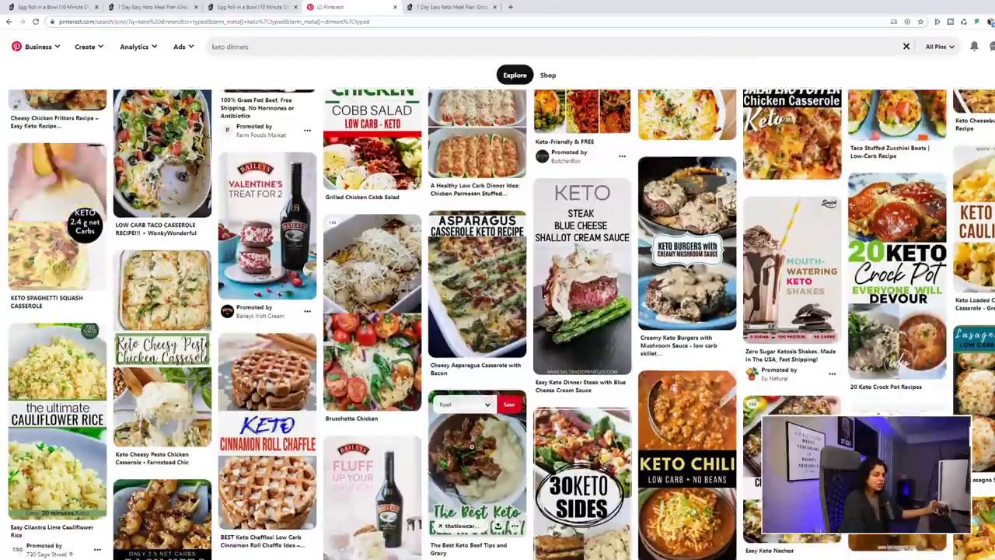
{"action": "mouse_move", "coordinate": [418, 448]}
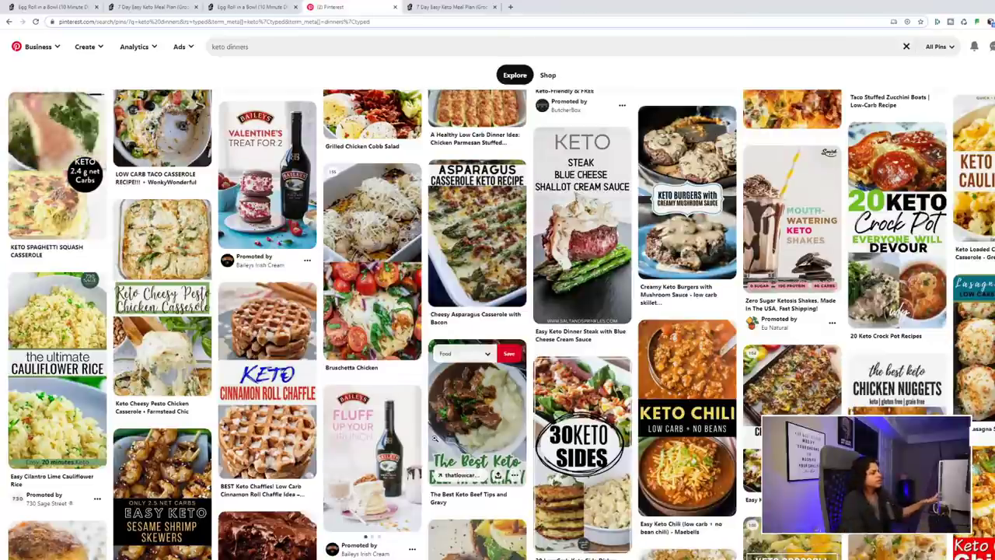
{"action": "mouse_move", "coordinate": [300, 495]}
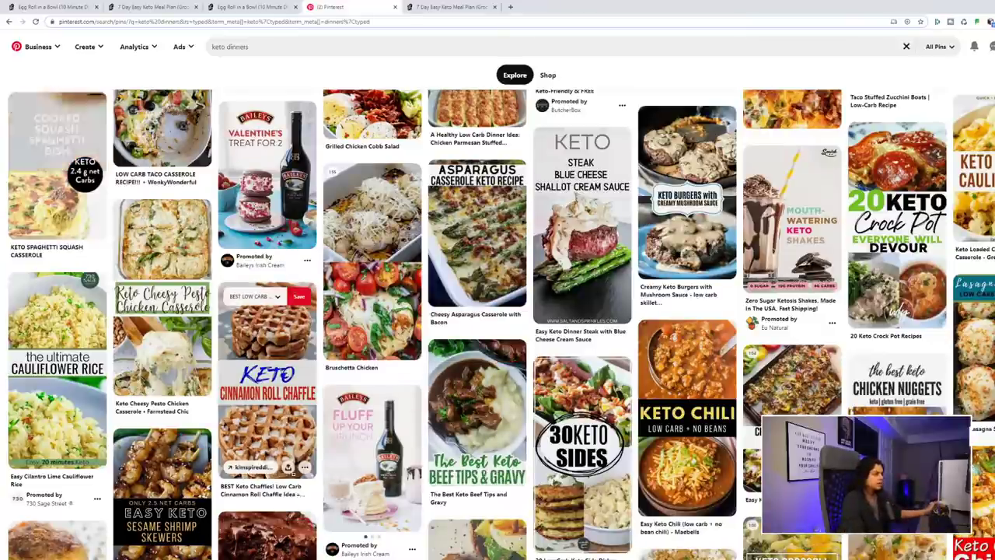
{"action": "mouse_move", "coordinate": [331, 470]}
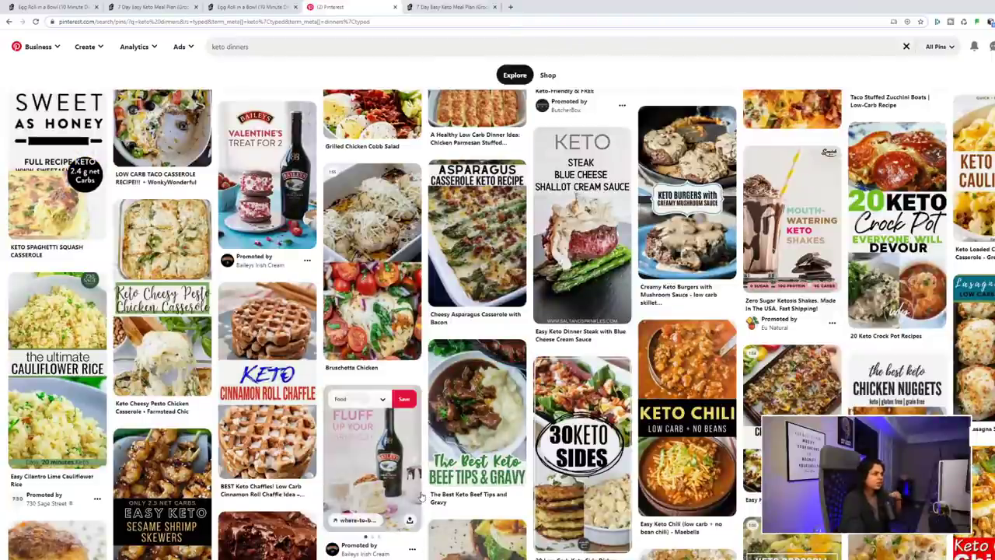
{"action": "scroll", "coordinate": [427, 497], "scroll_direction": "down", "scroll_amount": 1}
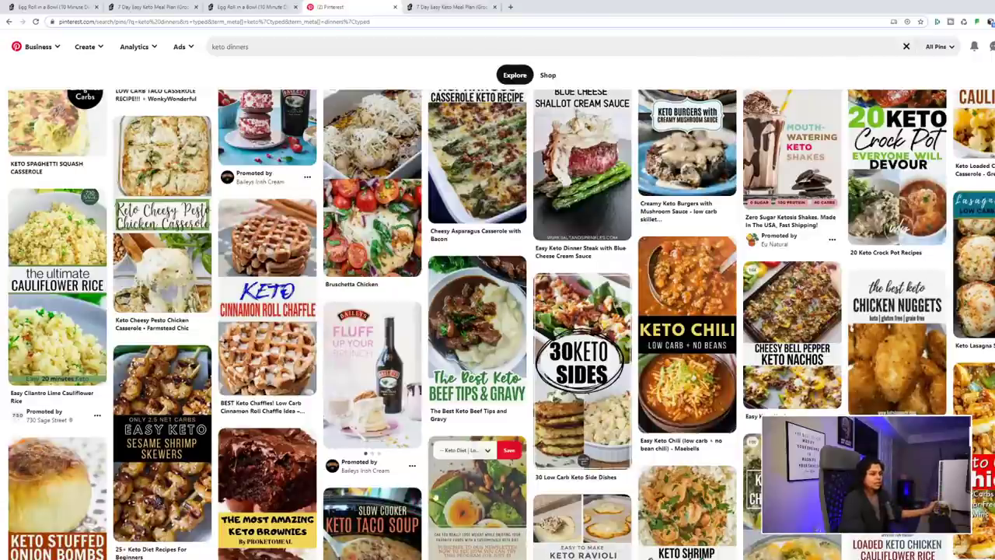
{"action": "scroll", "coordinate": [425, 493], "scroll_direction": "down", "scroll_amount": 2}
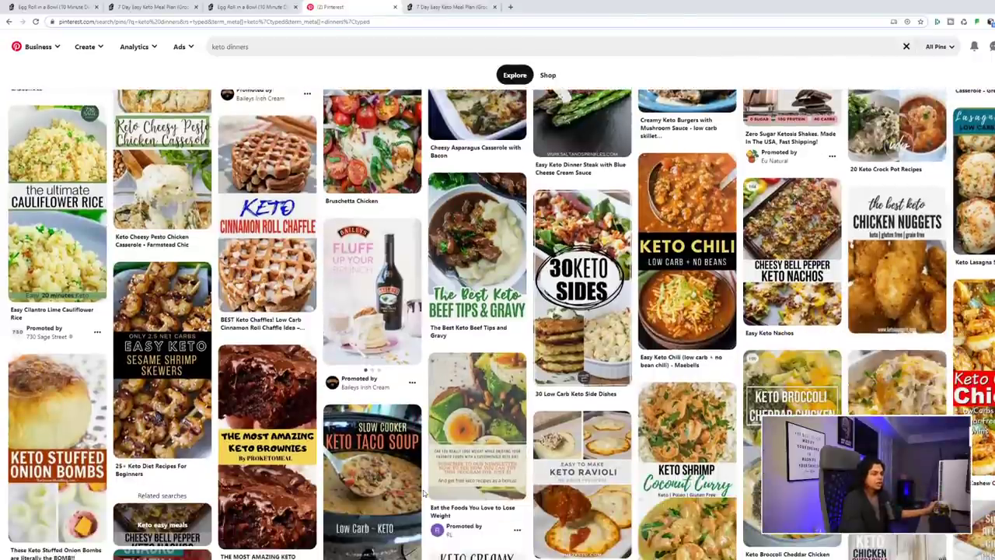
{"action": "scroll", "coordinate": [424, 494], "scroll_direction": "down", "scroll_amount": 3}
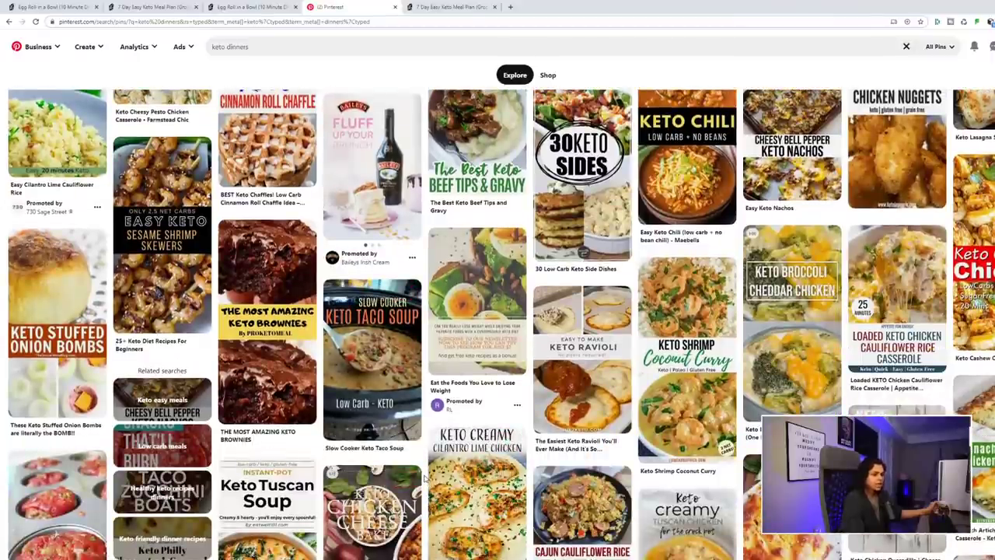
{"action": "scroll", "coordinate": [425, 477], "scroll_direction": "down", "scroll_amount": 2}
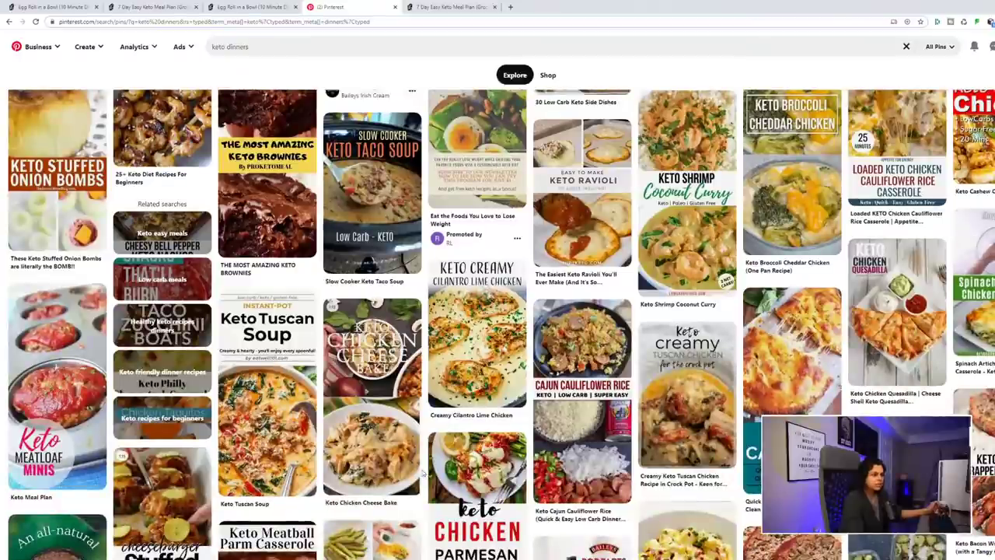
{"action": "scroll", "coordinate": [423, 471], "scroll_direction": "down", "scroll_amount": 2}
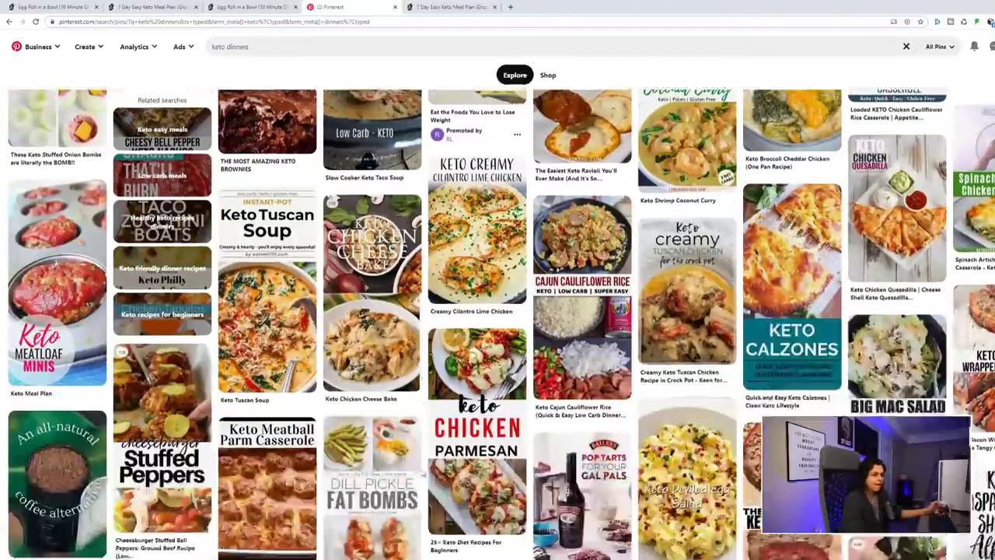
{"action": "scroll", "coordinate": [417, 467], "scroll_direction": "down", "scroll_amount": 2}
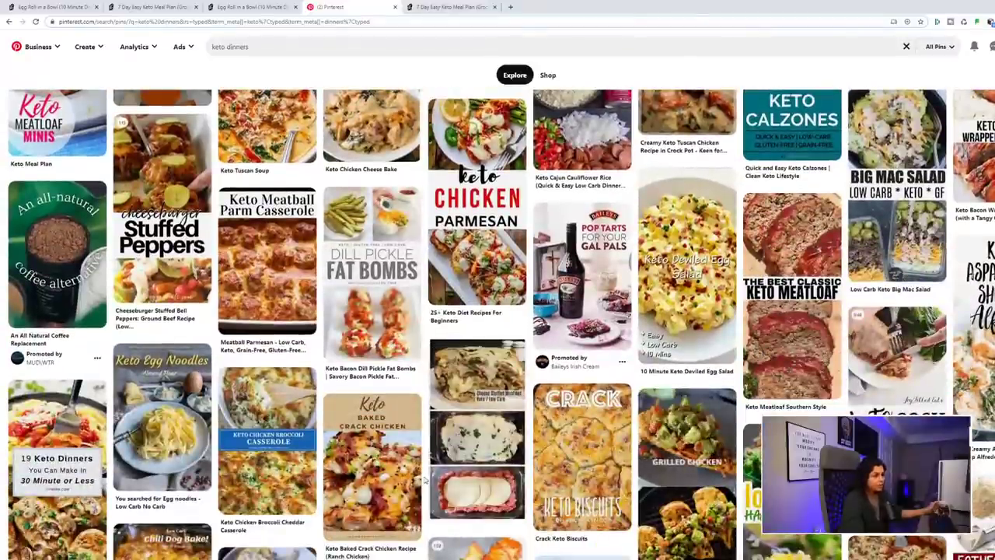
{"action": "mouse_move", "coordinate": [417, 471]}
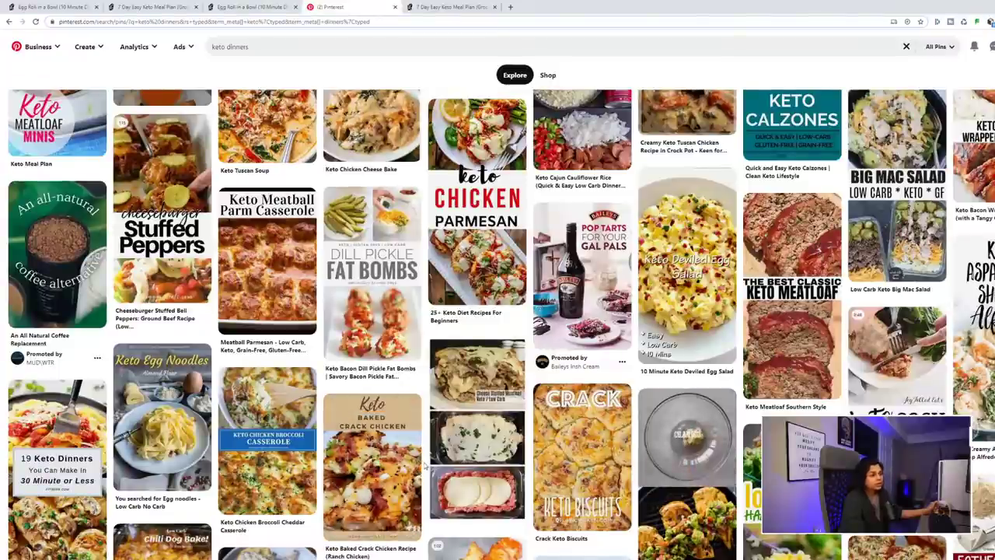
{"action": "scroll", "coordinate": [420, 467], "scroll_direction": "down", "scroll_amount": 2}
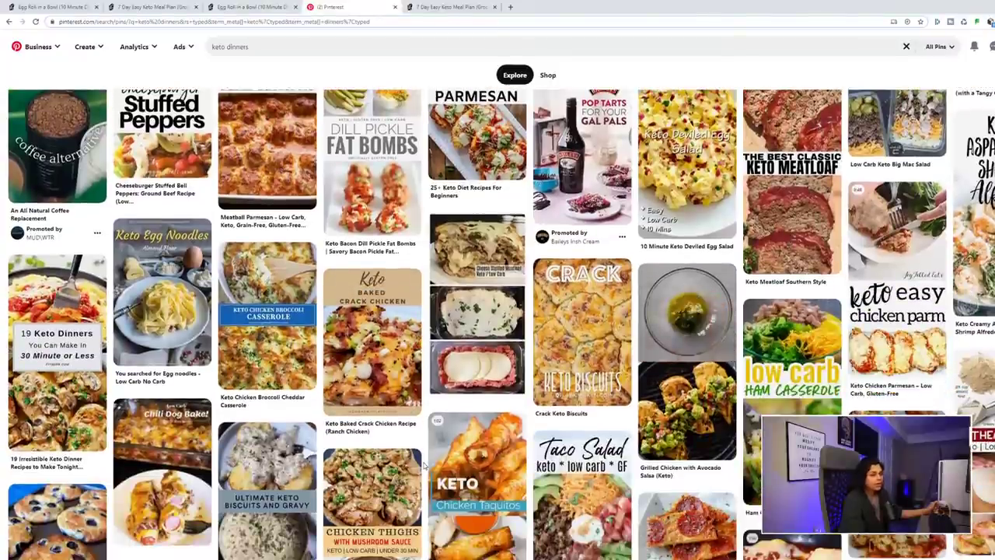
{"action": "scroll", "coordinate": [417, 466], "scroll_direction": "down", "scroll_amount": 2}
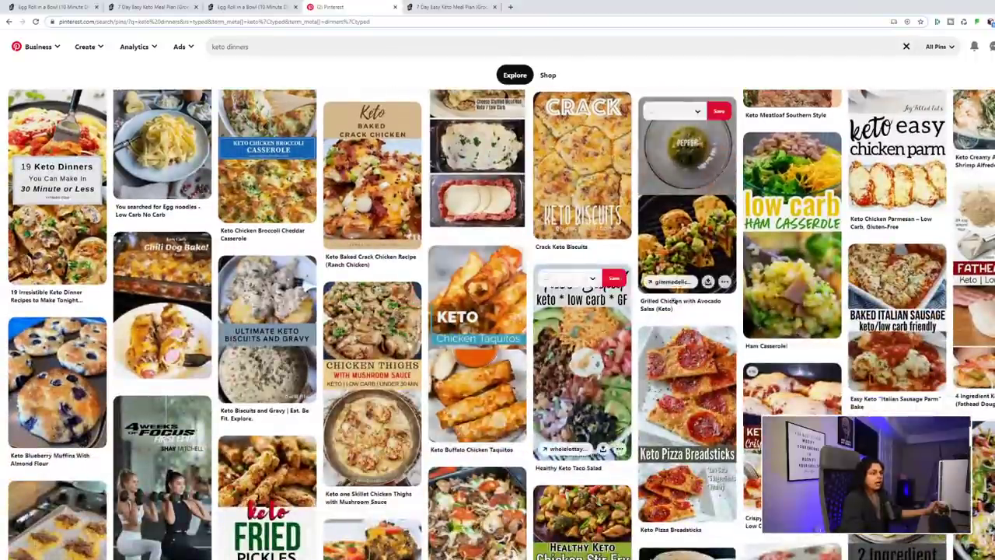
Check the details and ingredients of the Healthy Keto Taco Salad pin and return to the keto dinners results
{"action": "left_click", "coordinate": [576, 372]}
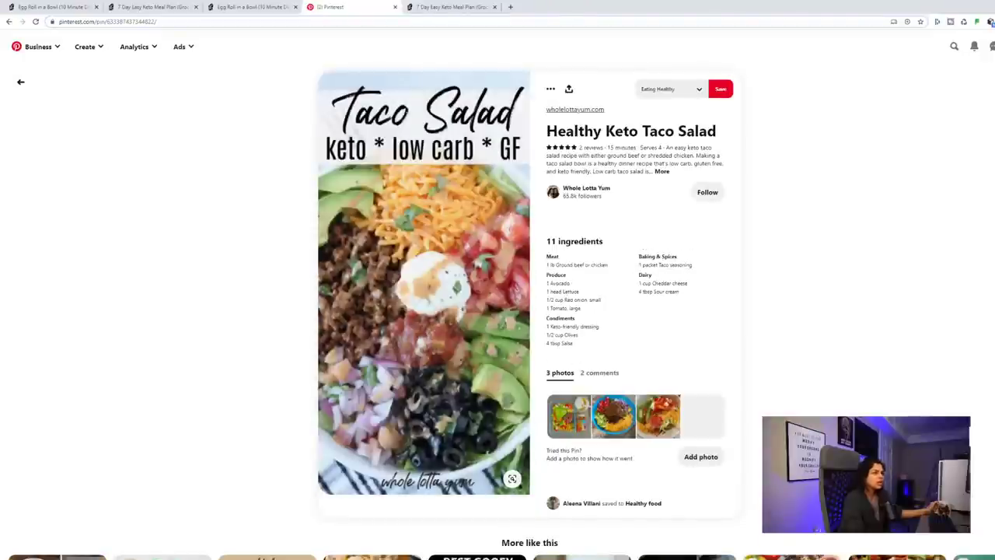
{"action": "left_click", "coordinate": [20, 82]}
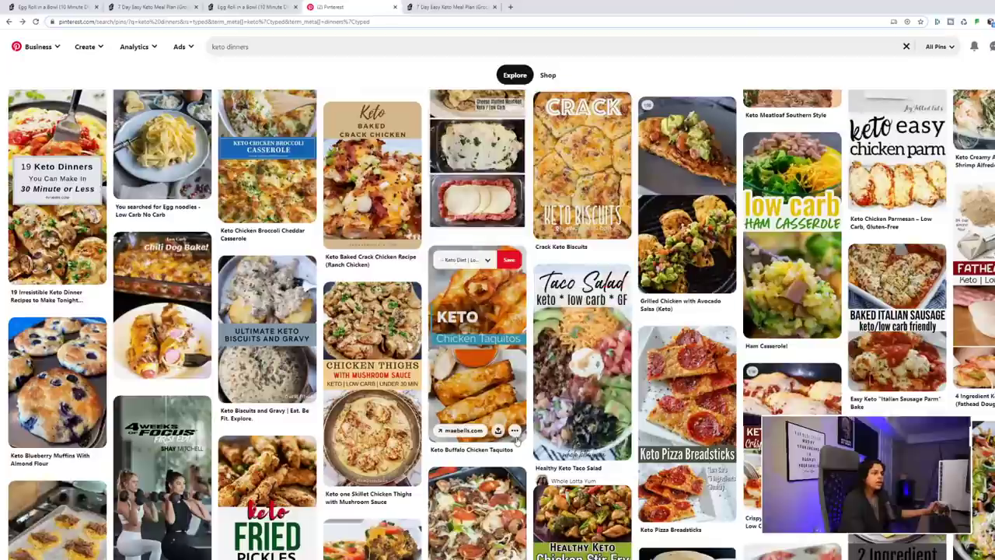
{"action": "scroll", "coordinate": [530, 437], "scroll_direction": "down", "scroll_amount": 2}
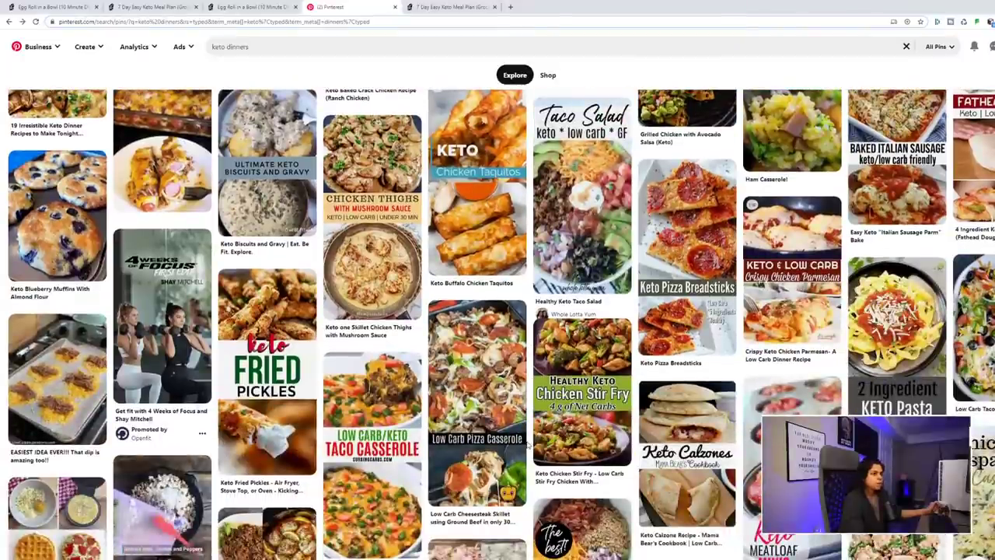
Save the Healthy Keto Taco Salad pin to the personal meal planning board and return to the search results
{"action": "left_click", "coordinate": [584, 247]}
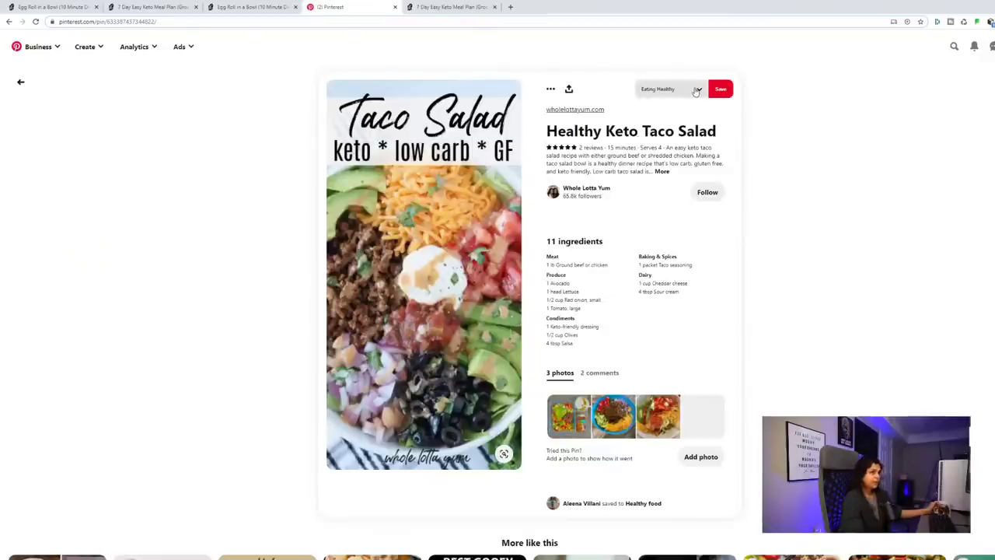
{"action": "left_click", "coordinate": [696, 90]}
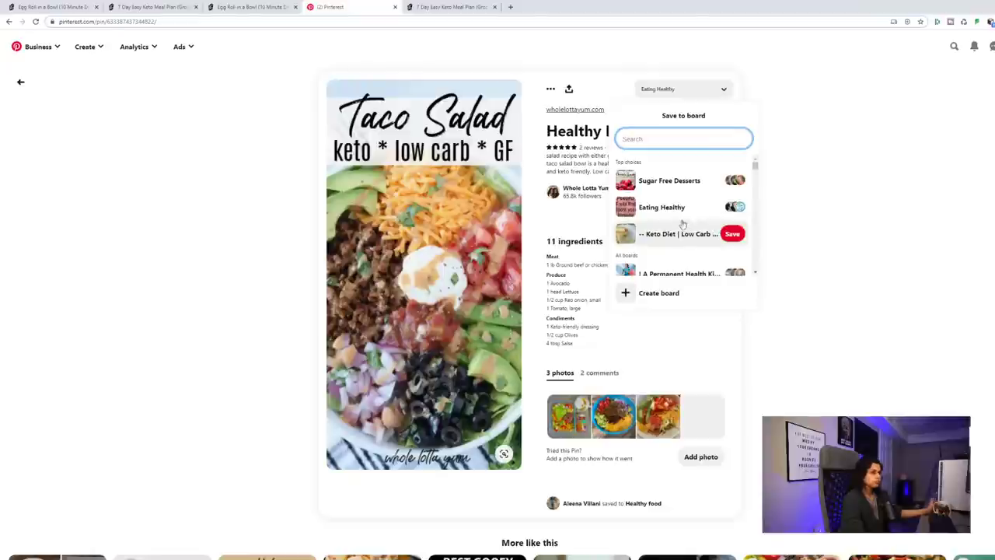
{"action": "type", "text": "megh"}
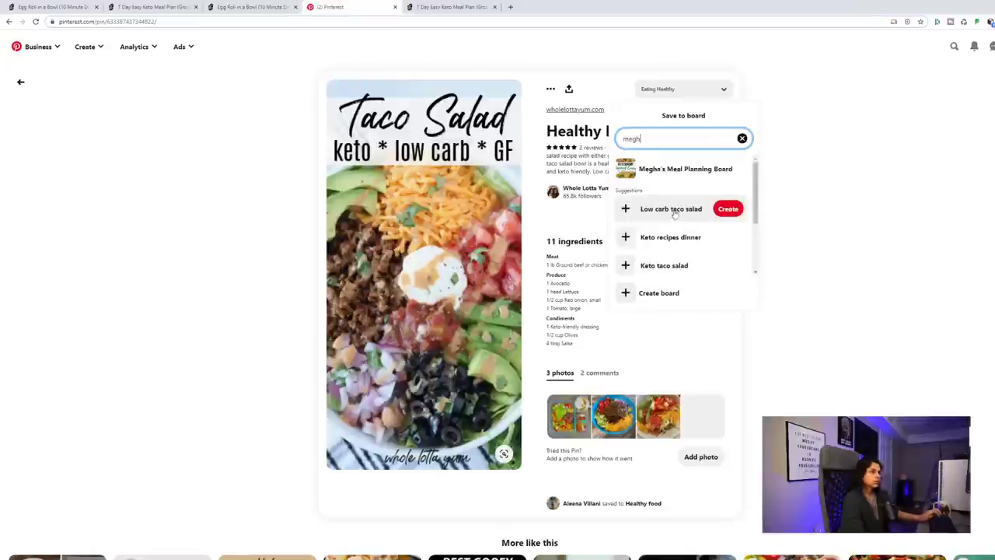
{"action": "left_click", "coordinate": [728, 169]}
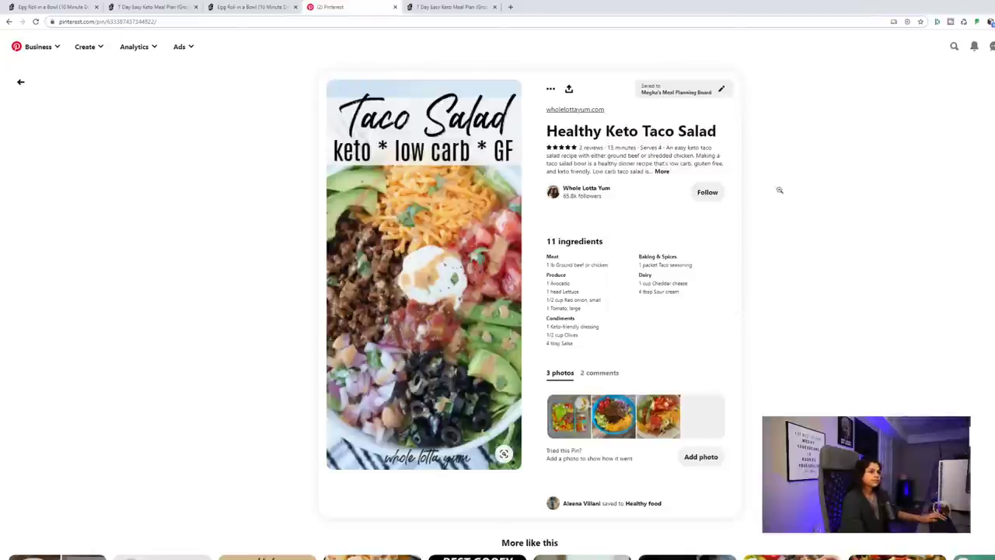
{"action": "left_click", "coordinate": [815, 222]}
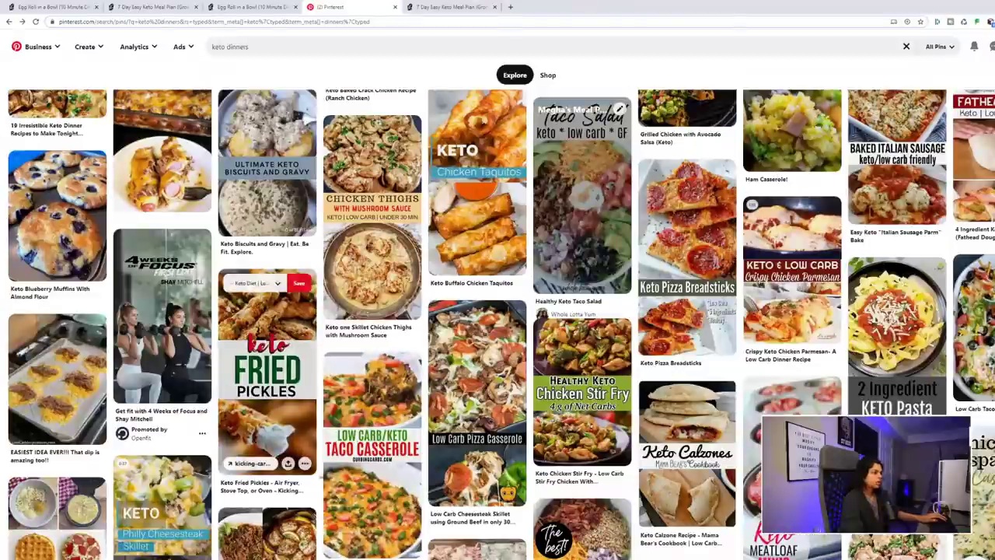
Find the Keto Cauliflower Dirty Rice pin among the results, save it to the personal meal planning board and return to the results
{"action": "scroll", "coordinate": [324, 470], "scroll_direction": "down", "scroll_amount": 3}
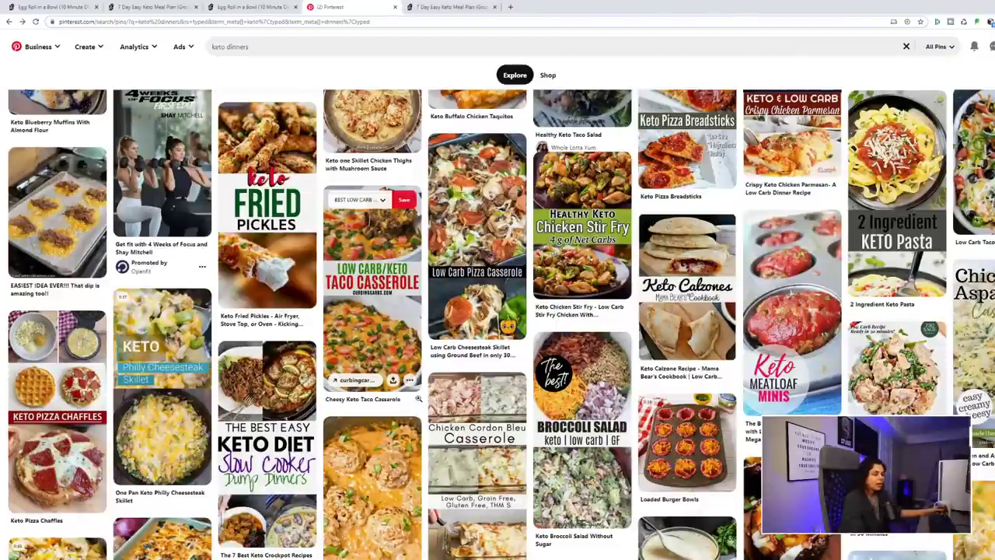
{"action": "scroll", "coordinate": [418, 398], "scroll_direction": "down", "scroll_amount": 2}
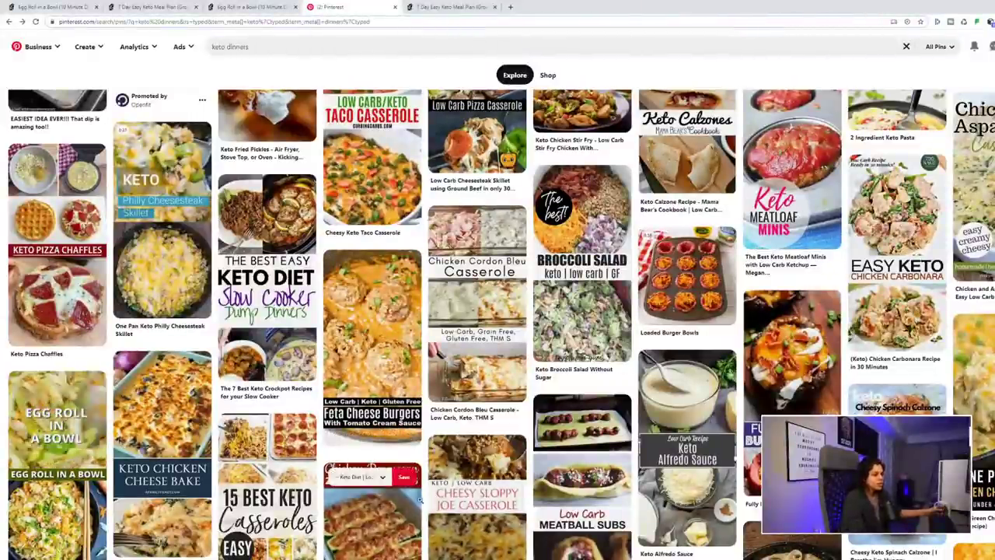
{"action": "scroll", "coordinate": [426, 502], "scroll_direction": "down", "scroll_amount": 1}
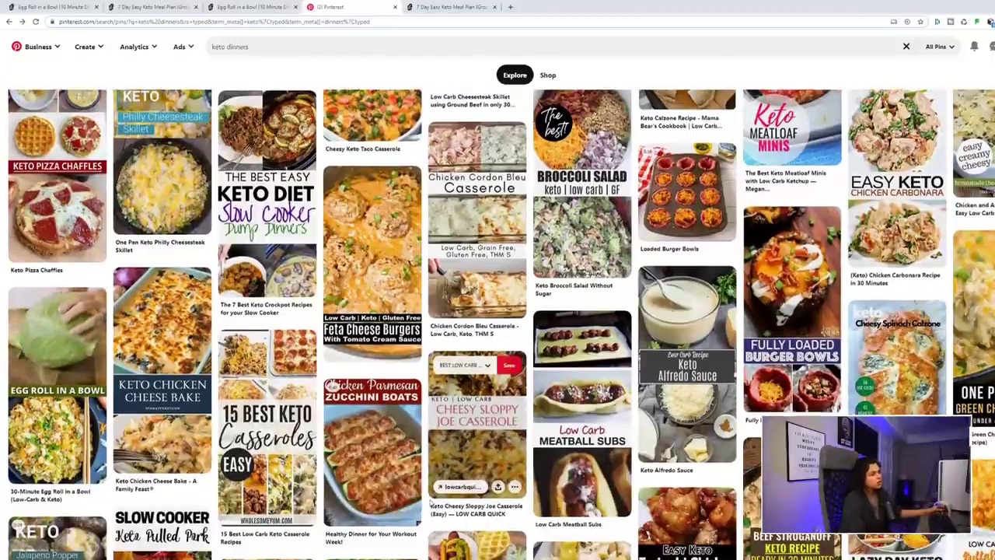
{"action": "scroll", "coordinate": [423, 509], "scroll_direction": "down", "scroll_amount": 1}
{"action": "scroll", "coordinate": [421, 516], "scroll_direction": "down", "scroll_amount": 1}
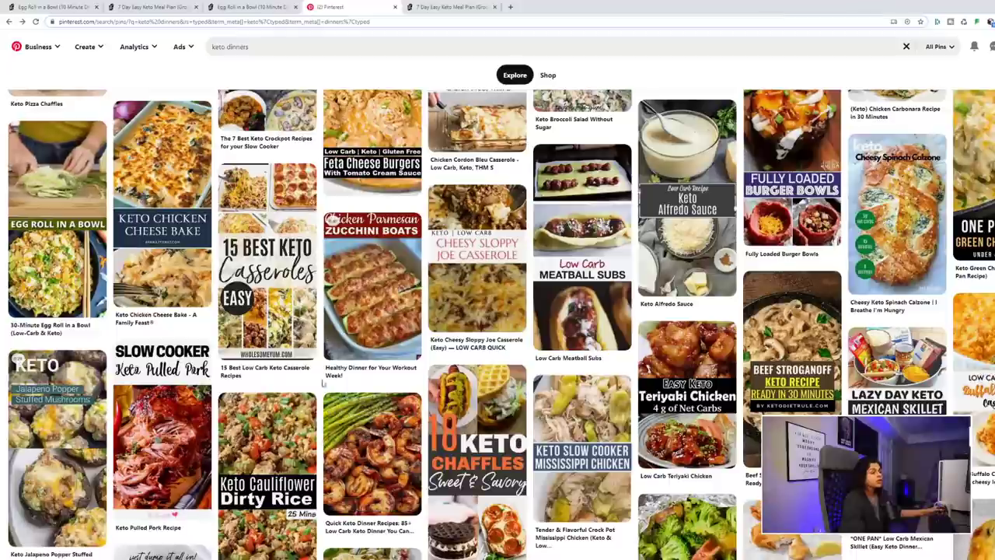
{"action": "mouse_move", "coordinate": [325, 381]}
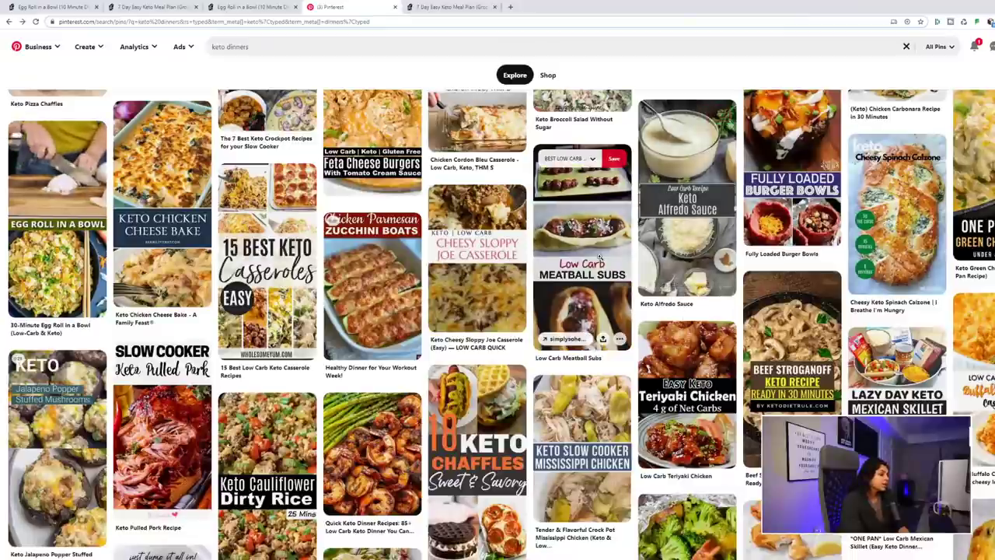
{"action": "left_click", "coordinate": [240, 483]}
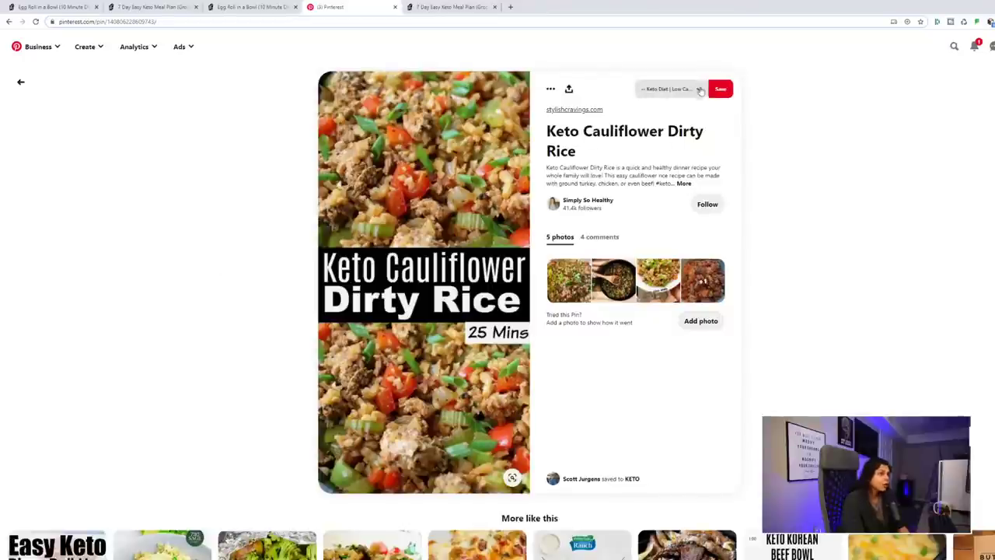
{"action": "left_click", "coordinate": [701, 90]}
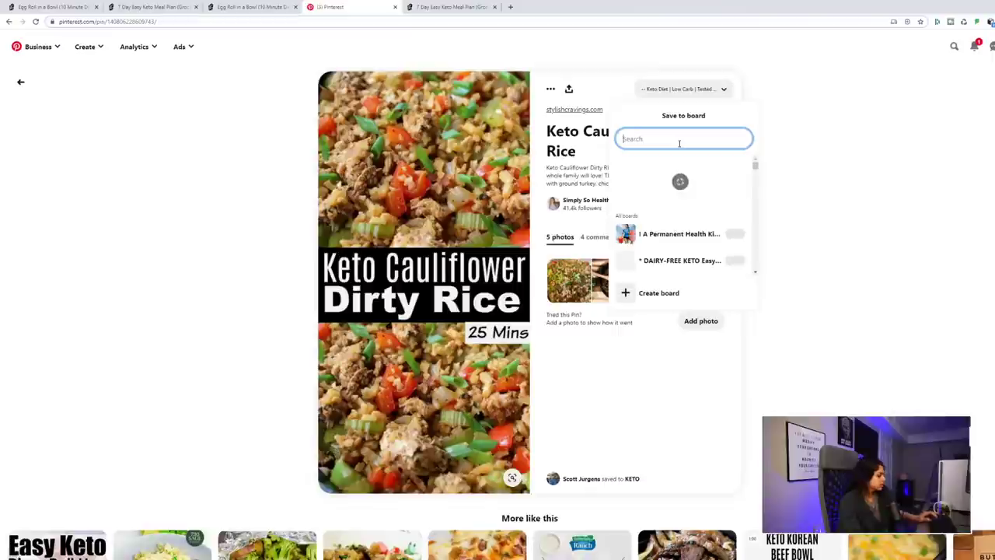
{"action": "type", "text": "megha"}
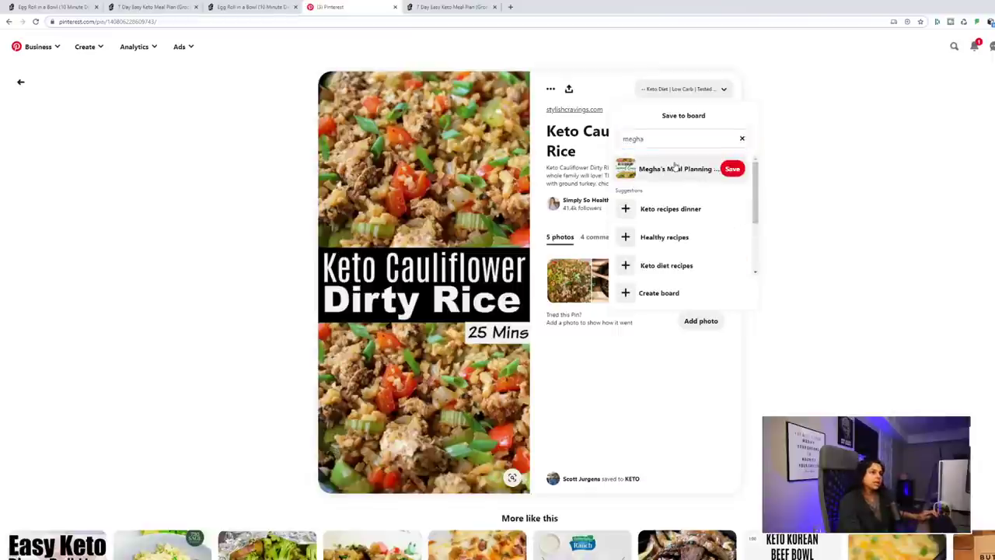
{"action": "left_click", "coordinate": [673, 167]}
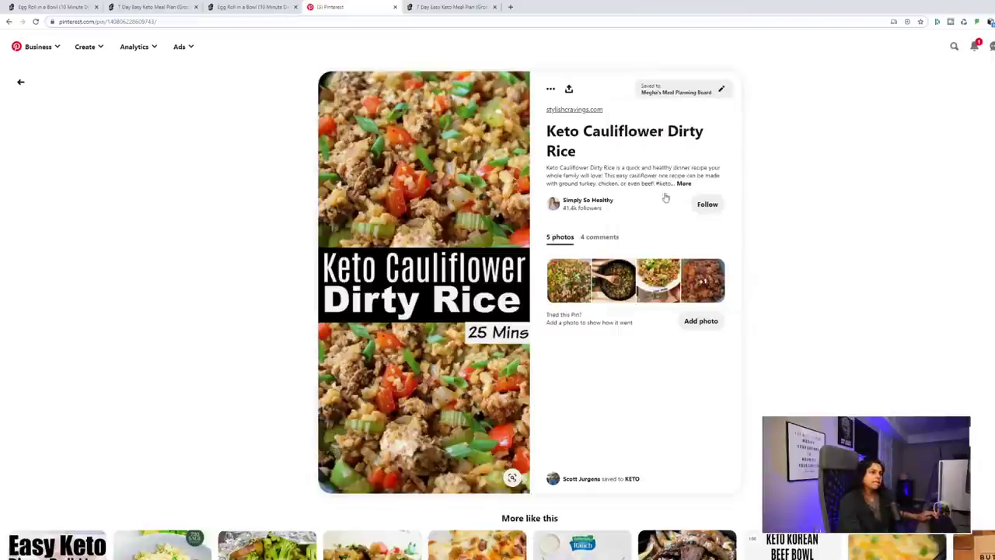
{"action": "left_click", "coordinate": [161, 287]}
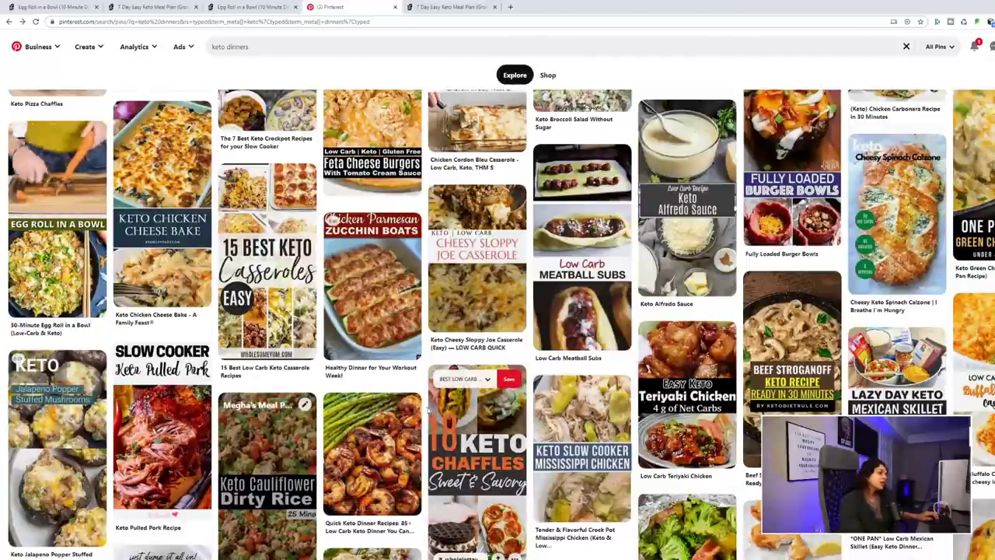
Browse further keto dinner pins, check the ingredients of the three-ingredient Keto Buffalo Chicken Taquitos and return to the results
{"action": "scroll", "coordinate": [425, 406], "scroll_direction": "down", "scroll_amount": 2}
{"action": "scroll", "coordinate": [426, 405], "scroll_direction": "down", "scroll_amount": 2}
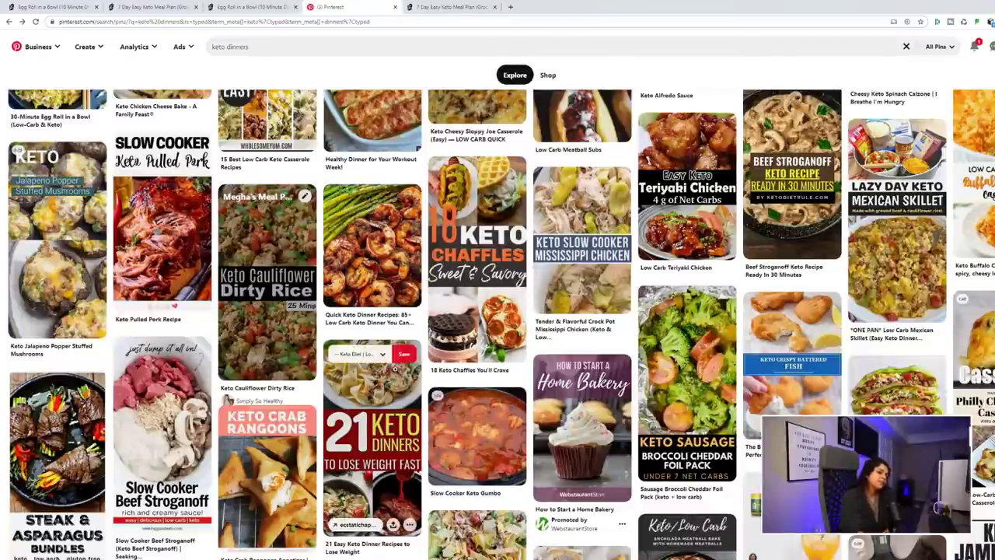
{"action": "scroll", "coordinate": [389, 376], "scroll_direction": "down", "scroll_amount": 3}
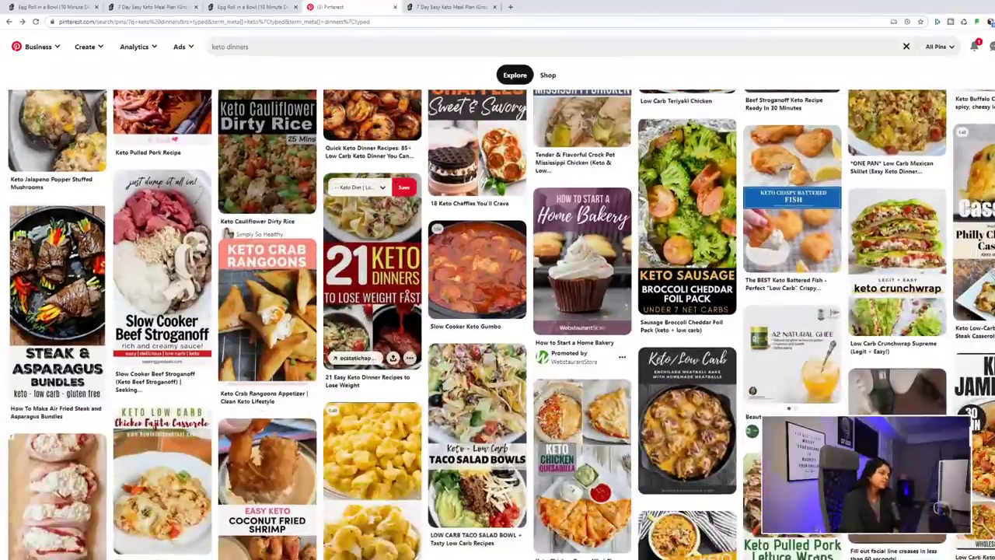
{"action": "scroll", "coordinate": [756, 336], "scroll_direction": "down", "scroll_amount": 4}
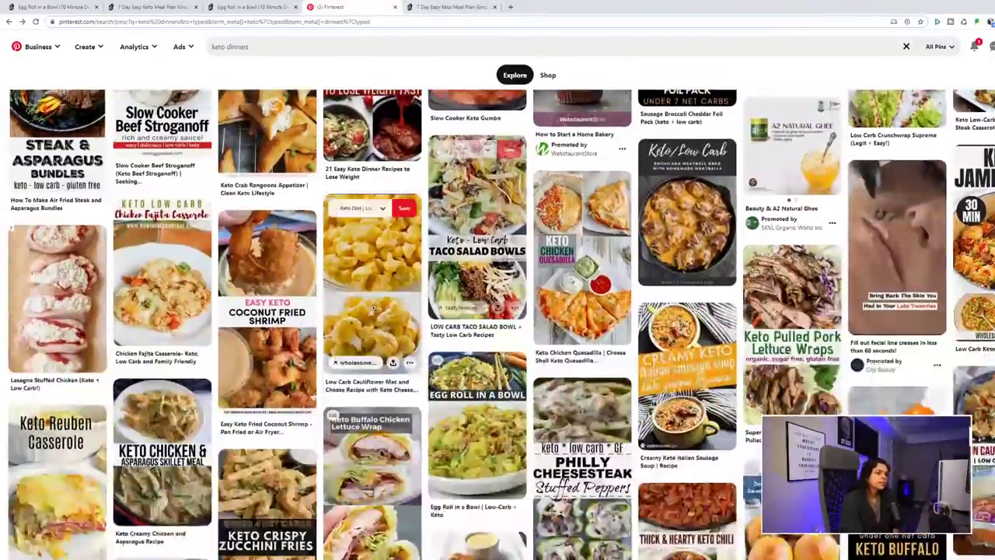
{"action": "scroll", "coordinate": [902, 381], "scroll_direction": "down", "scroll_amount": 2}
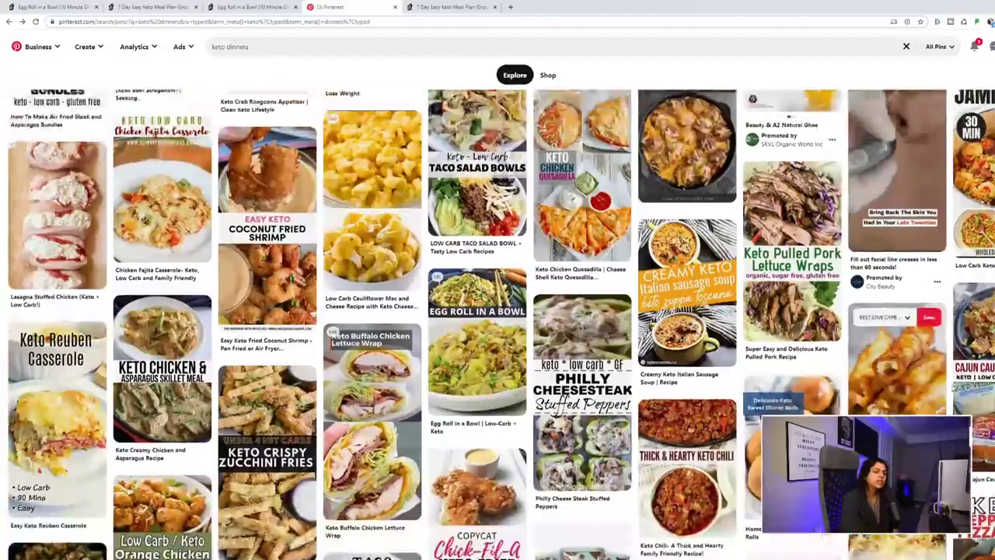
{"action": "left_click", "coordinate": [910, 378]}
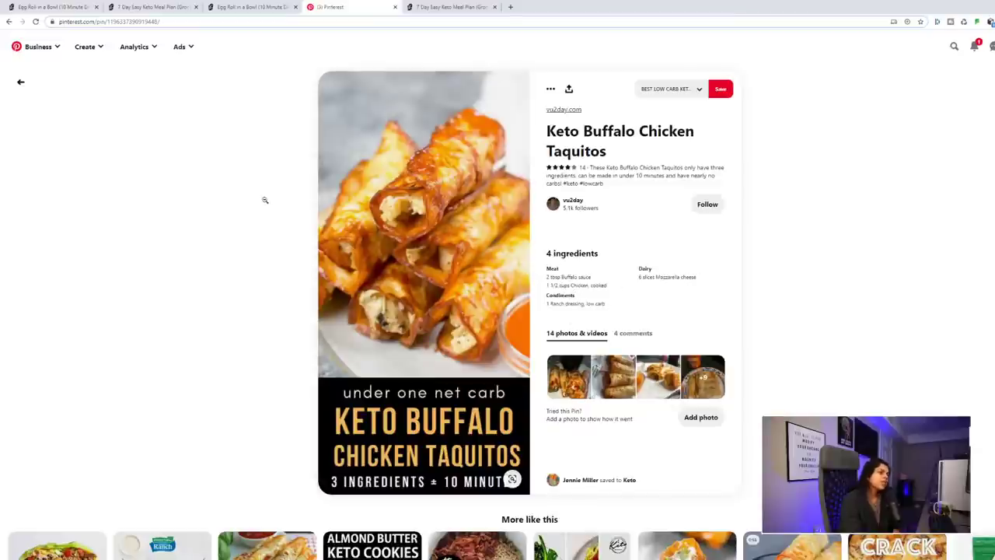
{"action": "left_click", "coordinate": [282, 209]}
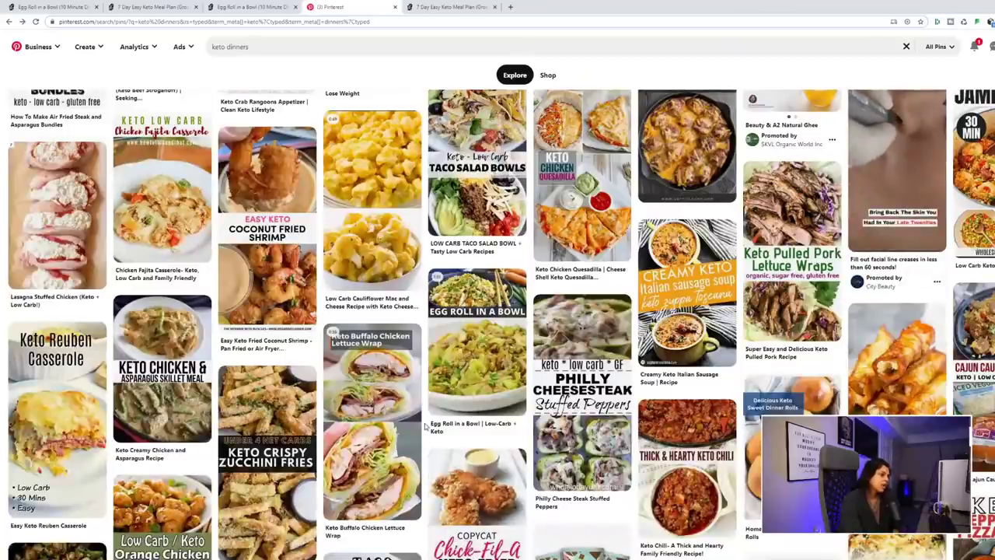
Look through more of the keto dinner recipe pins for additional meals to plan this week
{"action": "scroll", "coordinate": [425, 425], "scroll_direction": "down", "scroll_amount": 1}
{"action": "scroll", "coordinate": [424, 426], "scroll_direction": "down", "scroll_amount": 2}
{"action": "scroll", "coordinate": [424, 422], "scroll_direction": "down", "scroll_amount": 1}
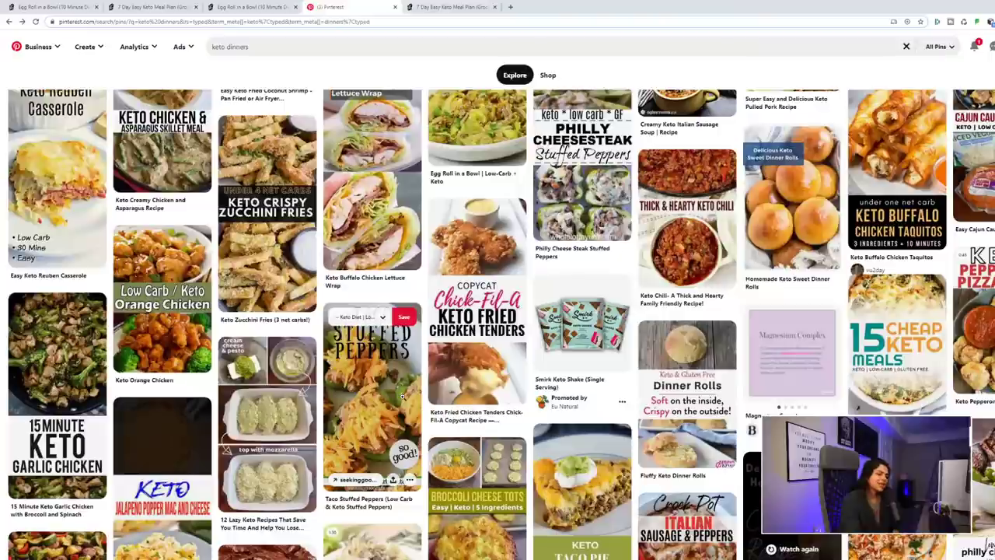
{"action": "scroll", "coordinate": [424, 454], "scroll_direction": "down", "scroll_amount": 1}
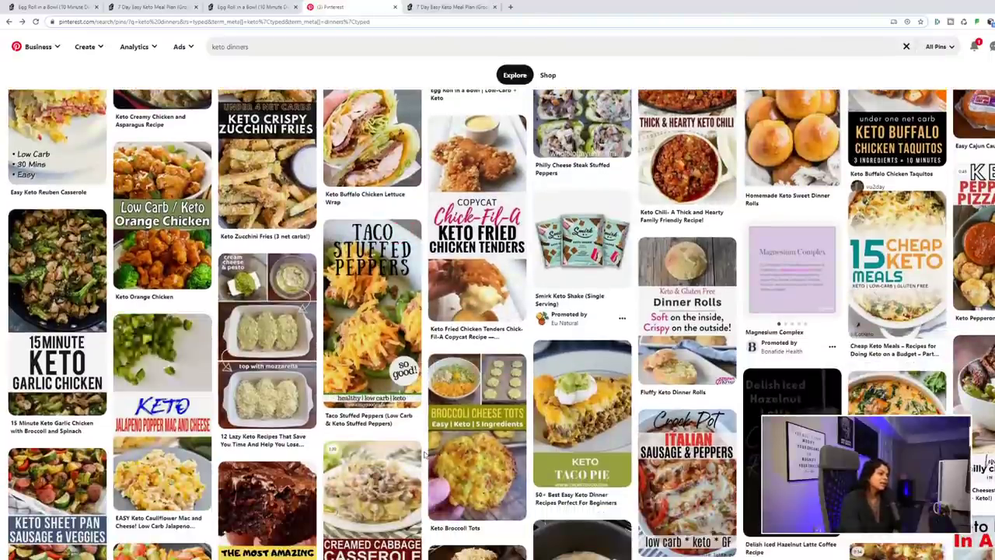
{"action": "scroll", "coordinate": [423, 454], "scroll_direction": "down", "scroll_amount": 1}
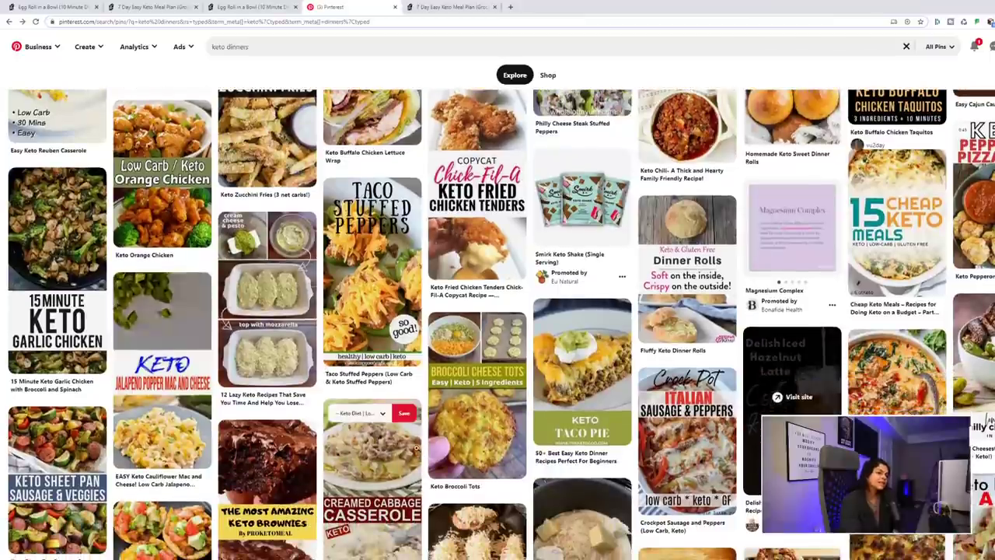
{"action": "scroll", "coordinate": [420, 451], "scroll_direction": "down", "scroll_amount": 1}
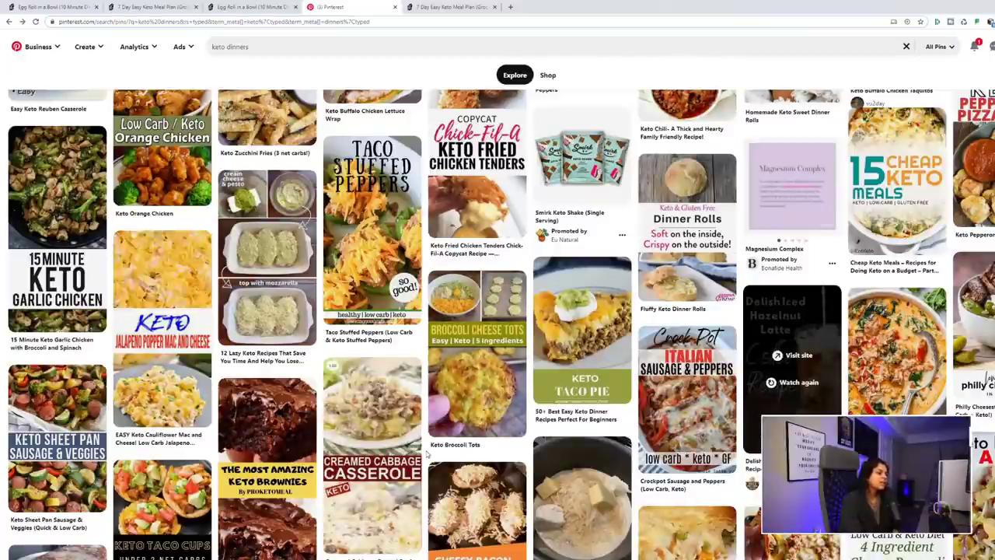
{"action": "scroll", "coordinate": [426, 451], "scroll_direction": "down", "scroll_amount": 1}
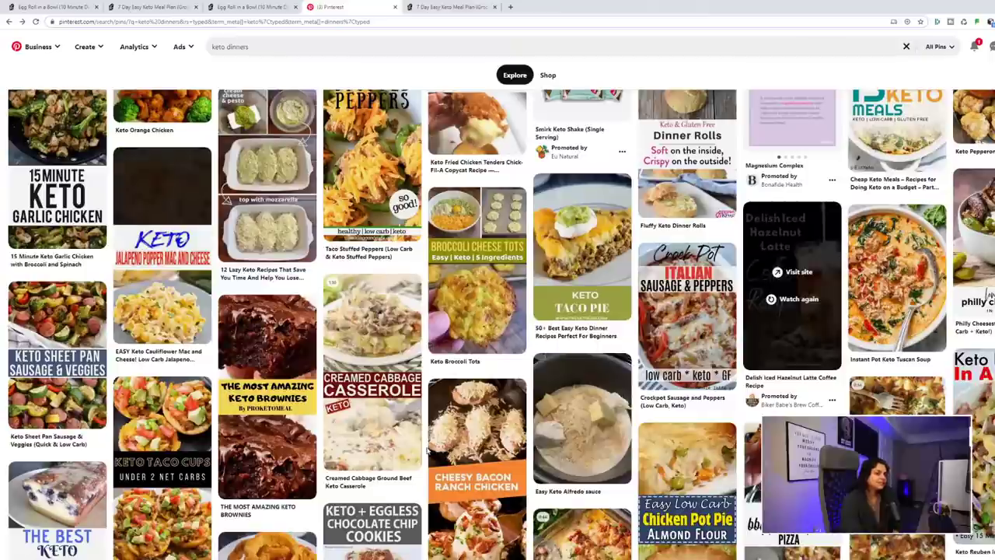
{"action": "mouse_move", "coordinate": [421, 440]}
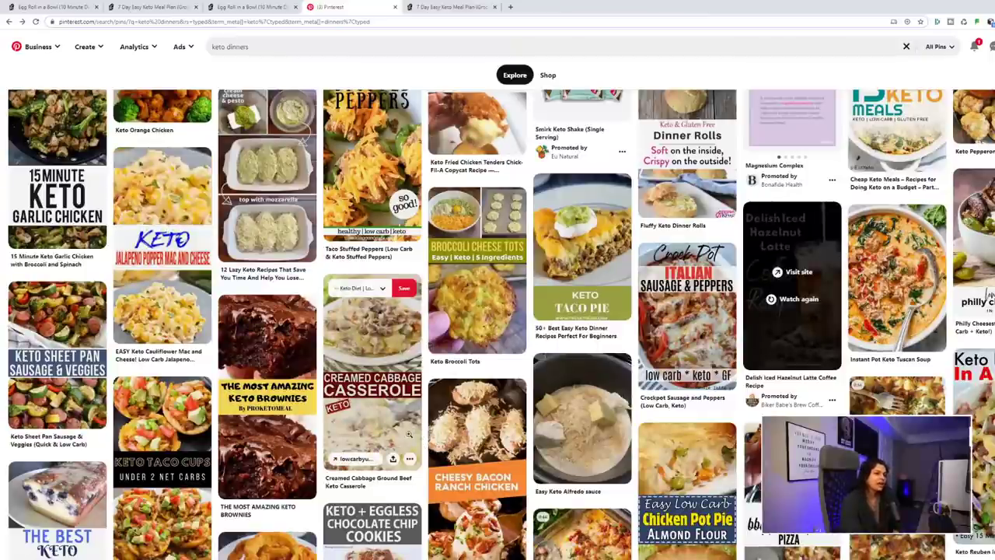
{"action": "scroll", "coordinate": [408, 432], "scroll_direction": "down", "scroll_amount": 4}
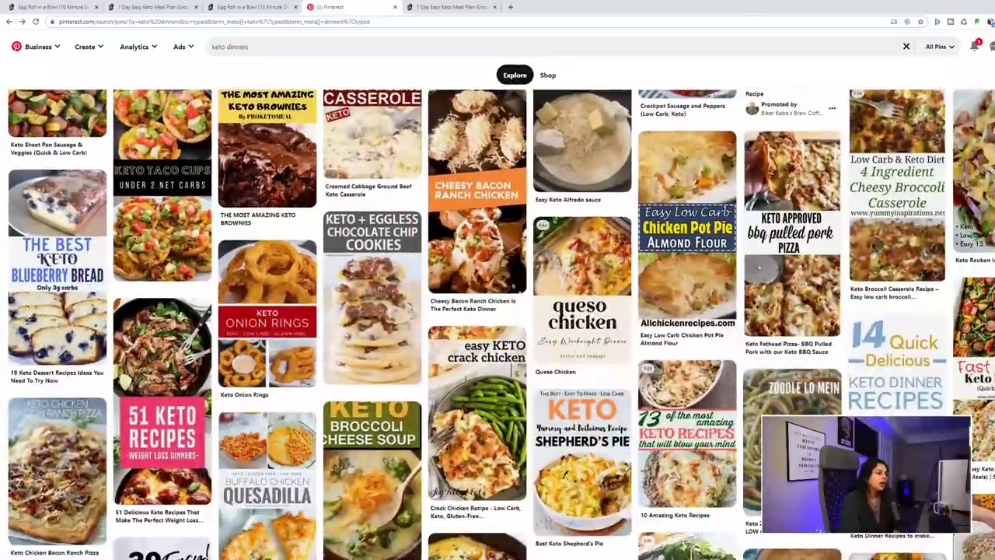
{"action": "mouse_move", "coordinate": [413, 473]}
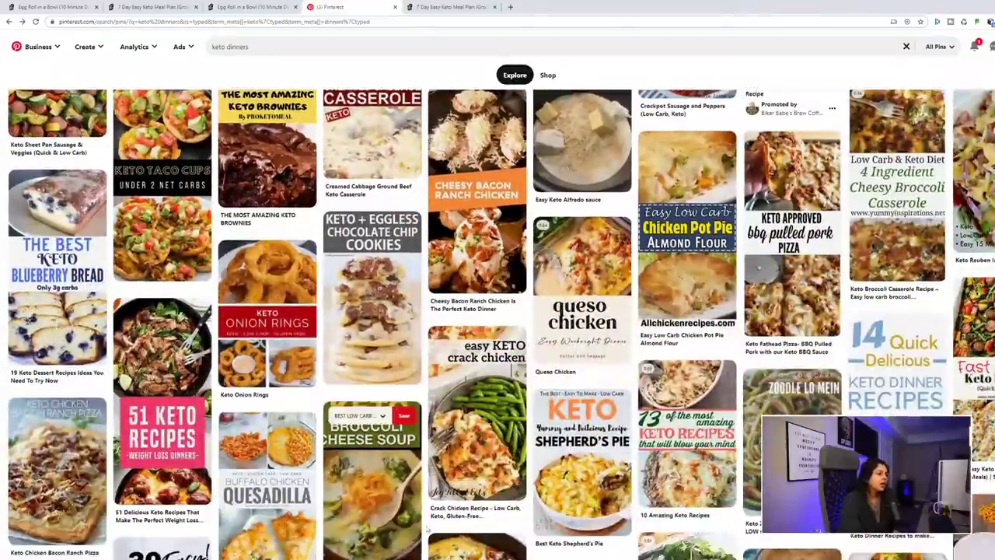
{"action": "scroll", "coordinate": [413, 472], "scroll_direction": "down", "scroll_amount": 3}
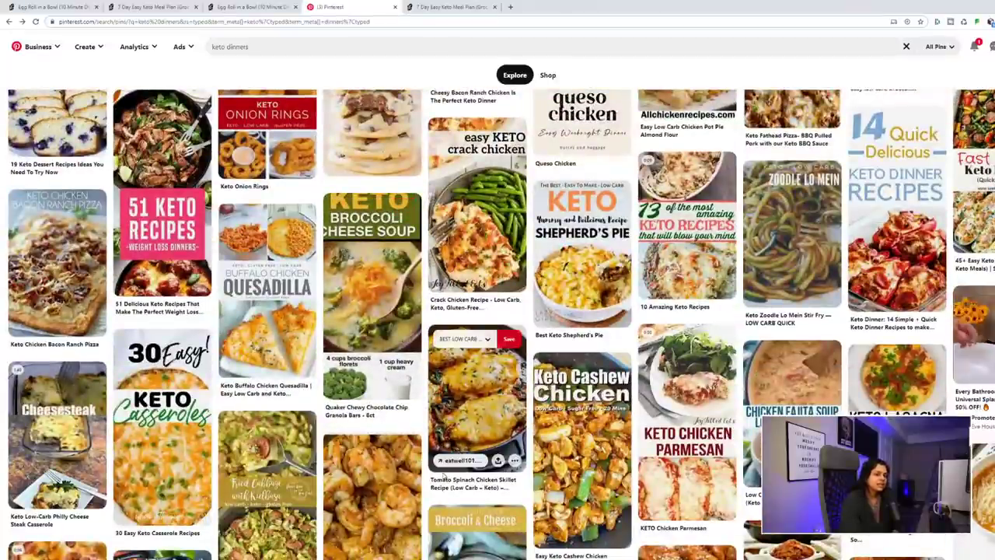
{"action": "scroll", "coordinate": [443, 474], "scroll_direction": "down", "scroll_amount": 3}
{"action": "scroll", "coordinate": [346, 526], "scroll_direction": "down", "scroll_amount": 3}
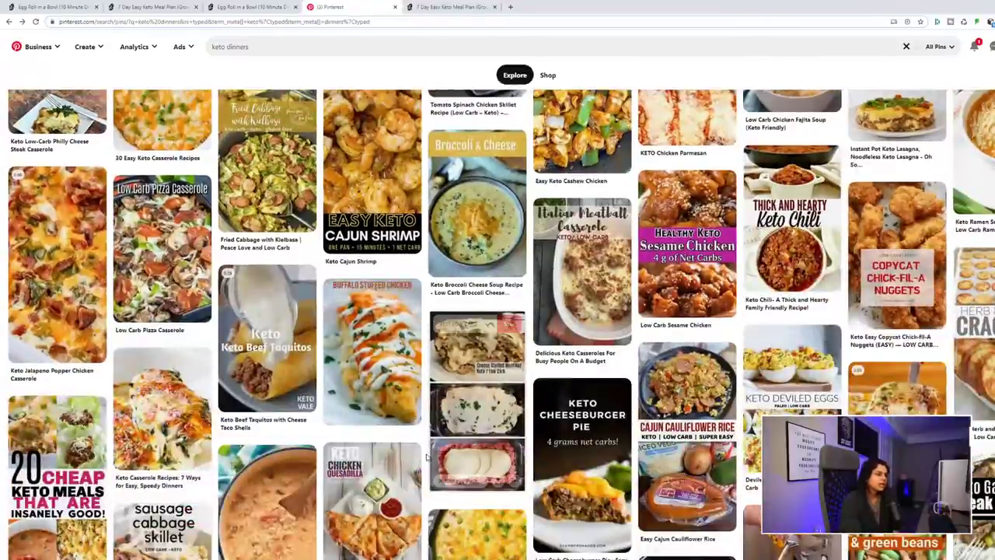
{"action": "scroll", "coordinate": [432, 452], "scroll_direction": "down", "scroll_amount": 2}
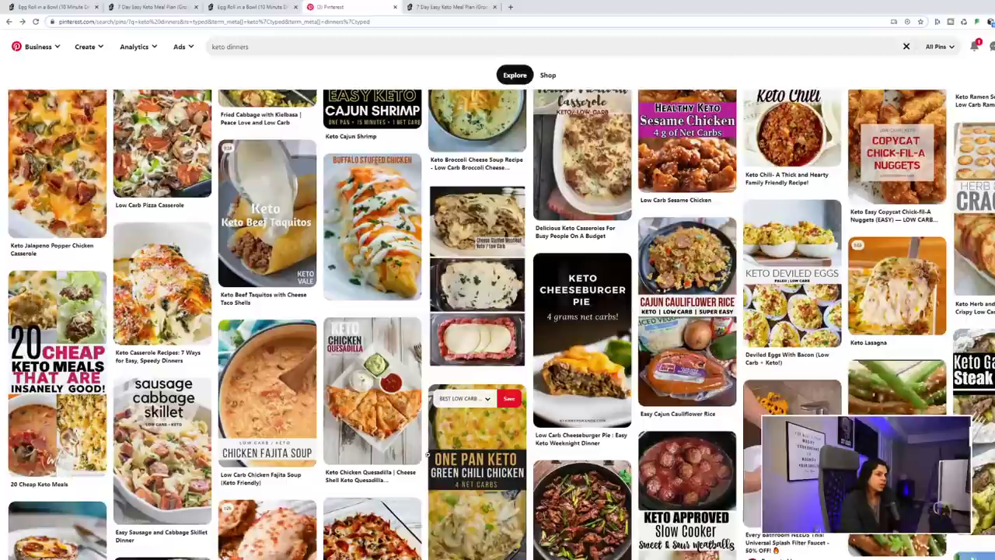
Browse further down the keto dinner search results, comparing the casserole, chicken, soup and pizza pins for meal ideas
{"action": "scroll", "coordinate": [427, 454], "scroll_direction": "down", "scroll_amount": 3}
{"action": "scroll", "coordinate": [427, 454], "scroll_direction": "down", "scroll_amount": 3}
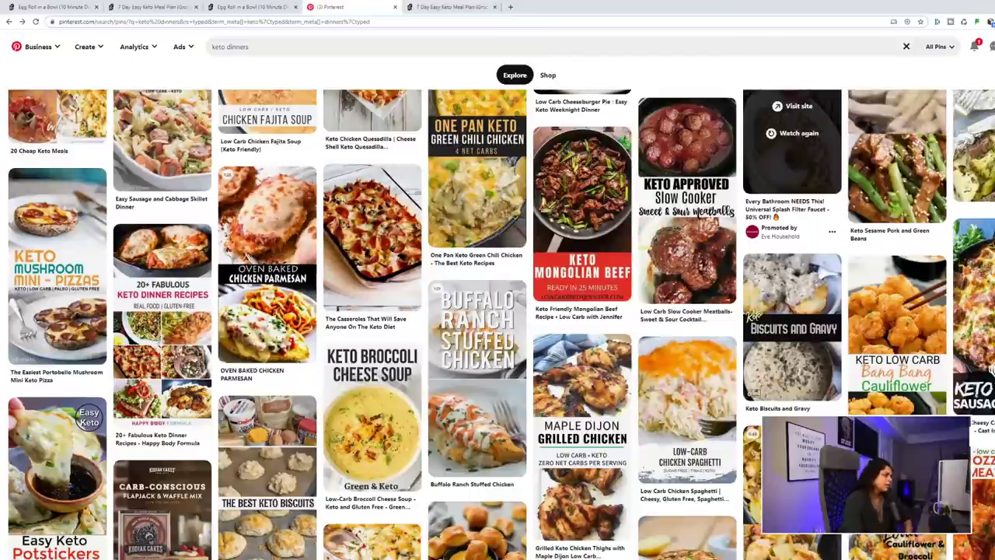
{"action": "mouse_move", "coordinate": [19, 465]}
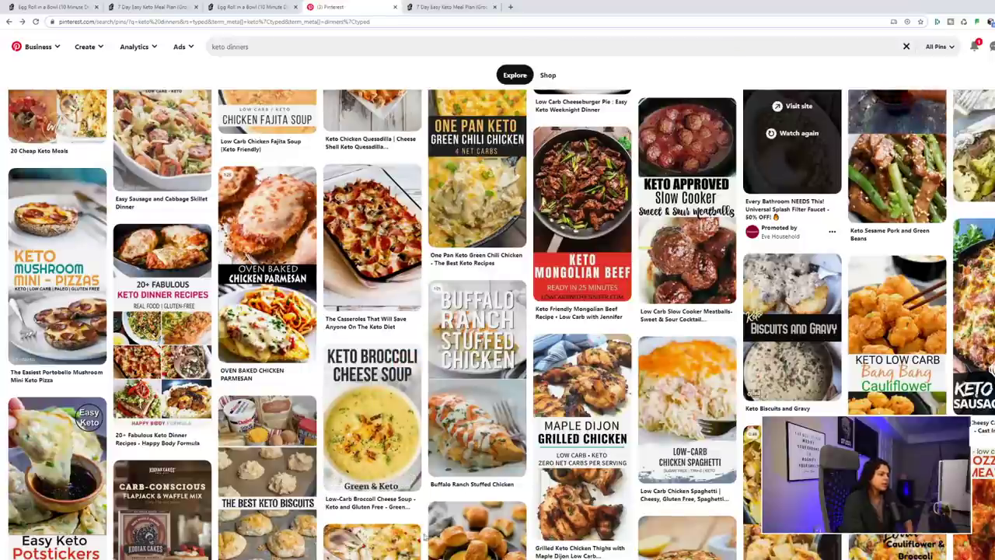
{"action": "scroll", "coordinate": [423, 536], "scroll_direction": "down", "scroll_amount": 1}
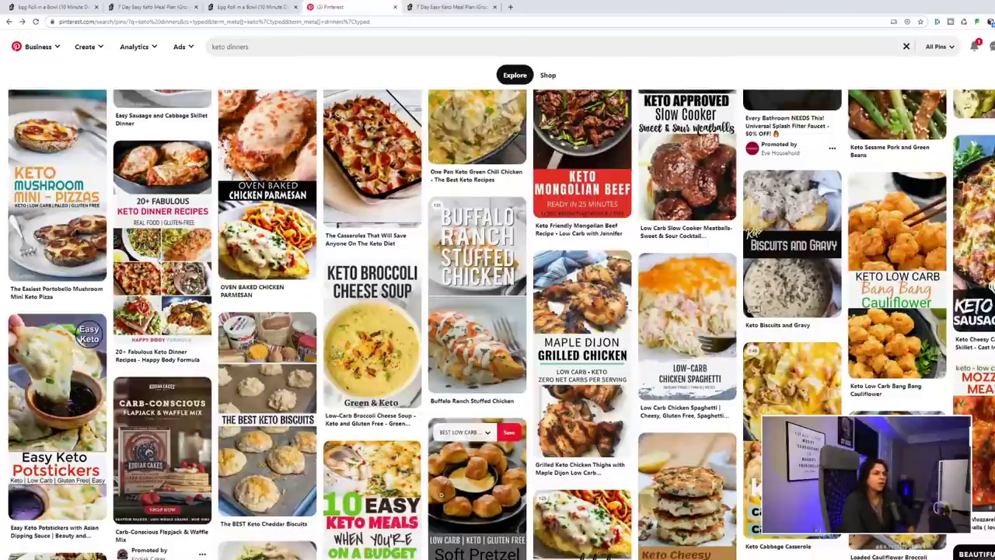
{"action": "scroll", "coordinate": [429, 480], "scroll_direction": "down", "scroll_amount": 2}
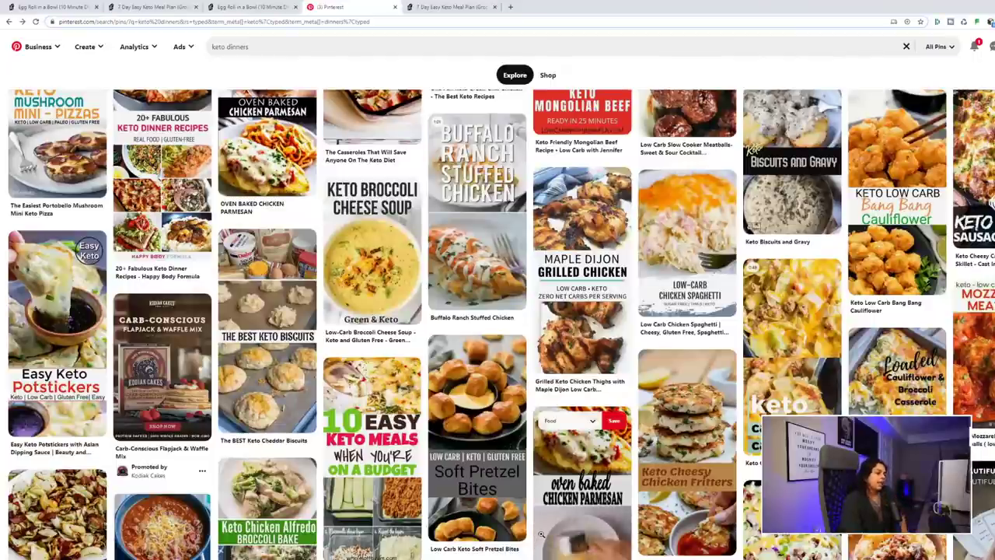
{"action": "scroll", "coordinate": [533, 535], "scroll_direction": "down", "scroll_amount": 5}
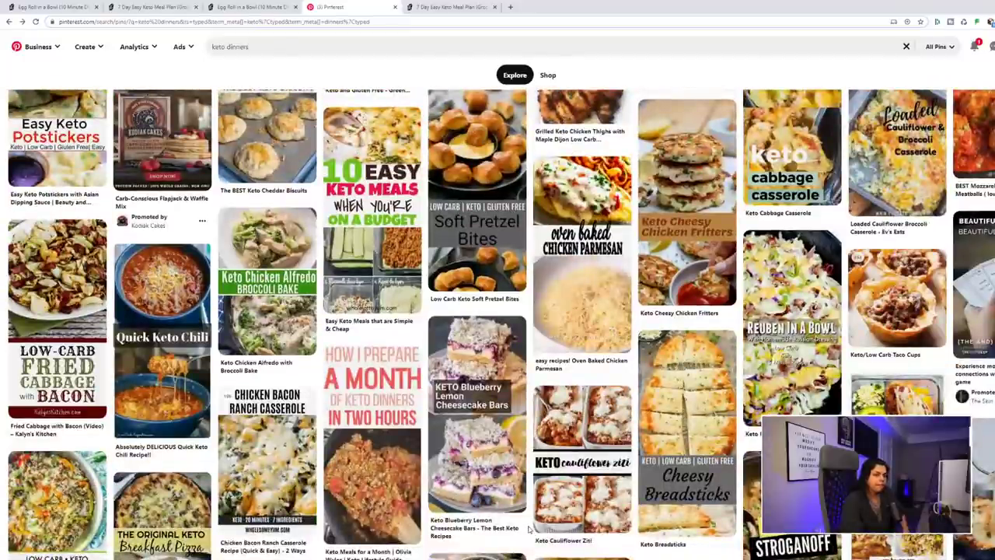
{"action": "scroll", "coordinate": [528, 528], "scroll_direction": "down", "scroll_amount": 4}
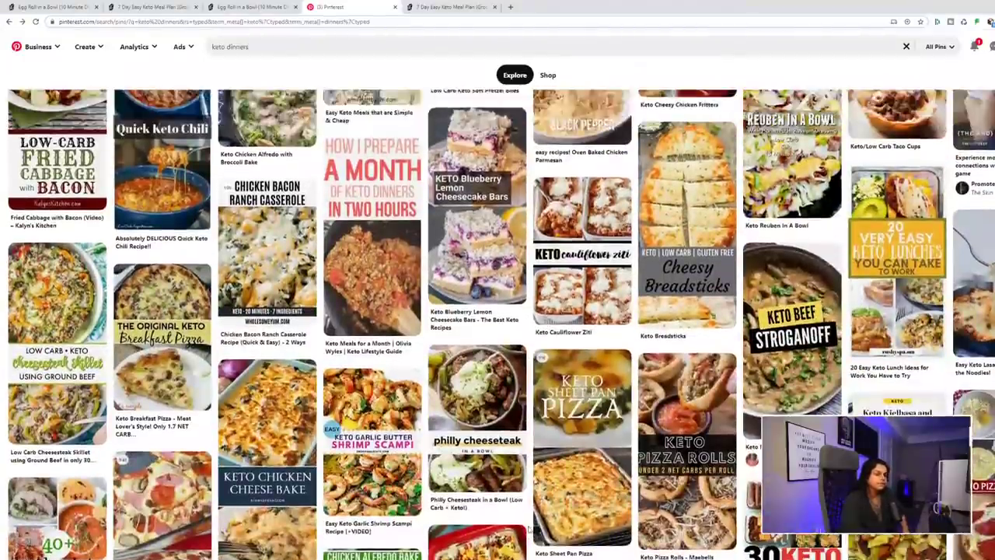
{"action": "mouse_move", "coordinate": [536, 534]}
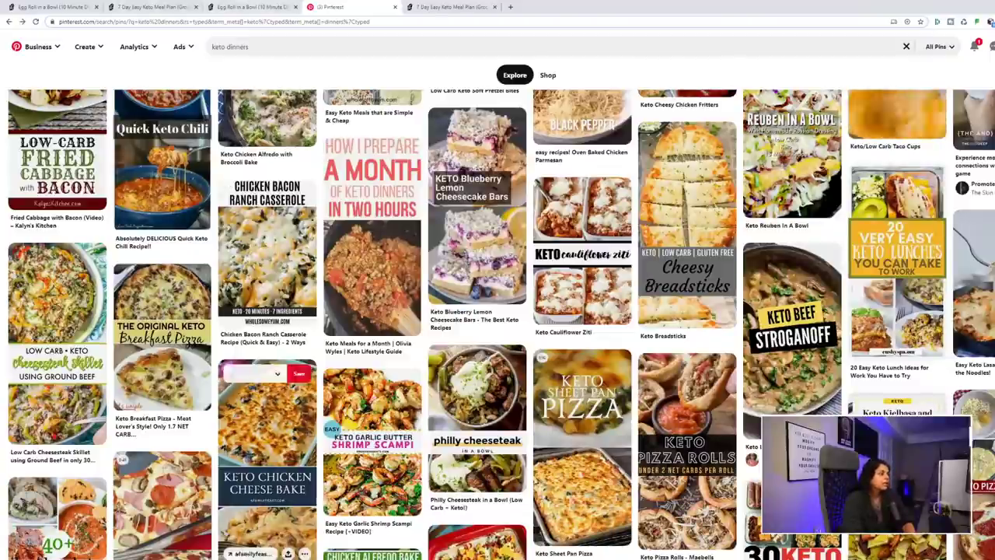
Switch to Todoist, add "hiraku ramen" as a task in the meal planning list and return to the Pinterest results
{"action": "key", "text": "alt+Tab"}
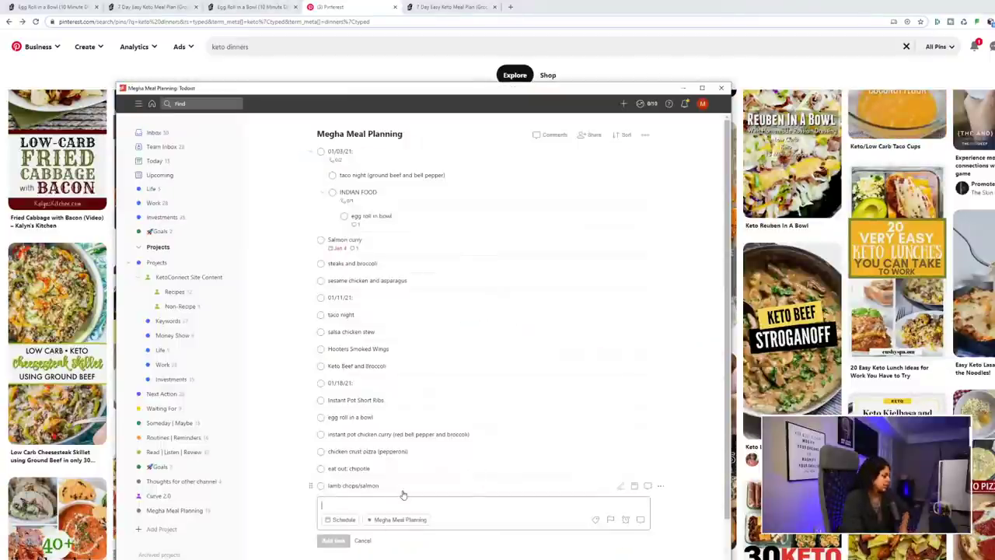
{"action": "type", "text": "ha"}
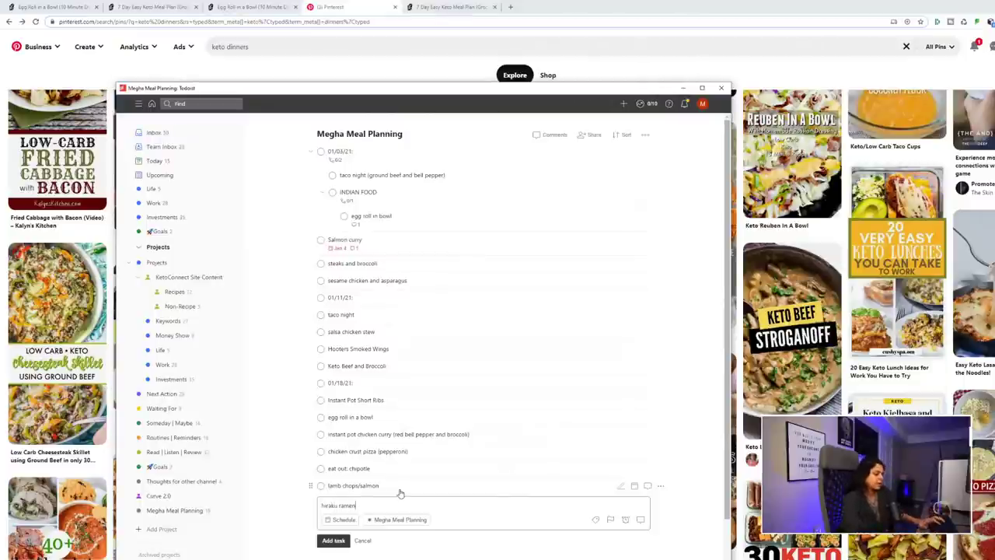
{"action": "key", "text": "Return"}
{"action": "left_click", "coordinate": [717, 75]}
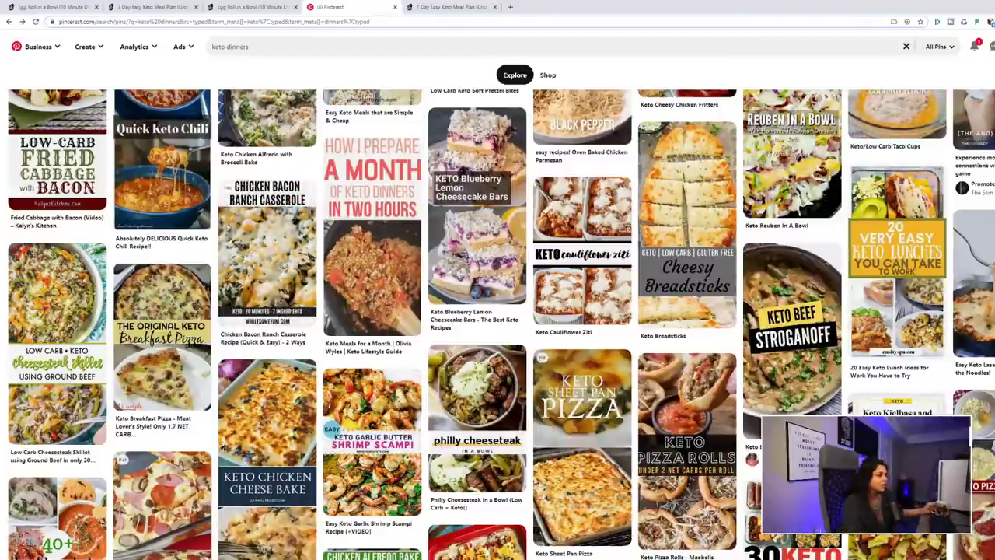
Switch to Todoist, add "blaze pizza" as a task in the meal planning list and return to the Pinterest results
{"action": "key", "text": "alt+Tab"}
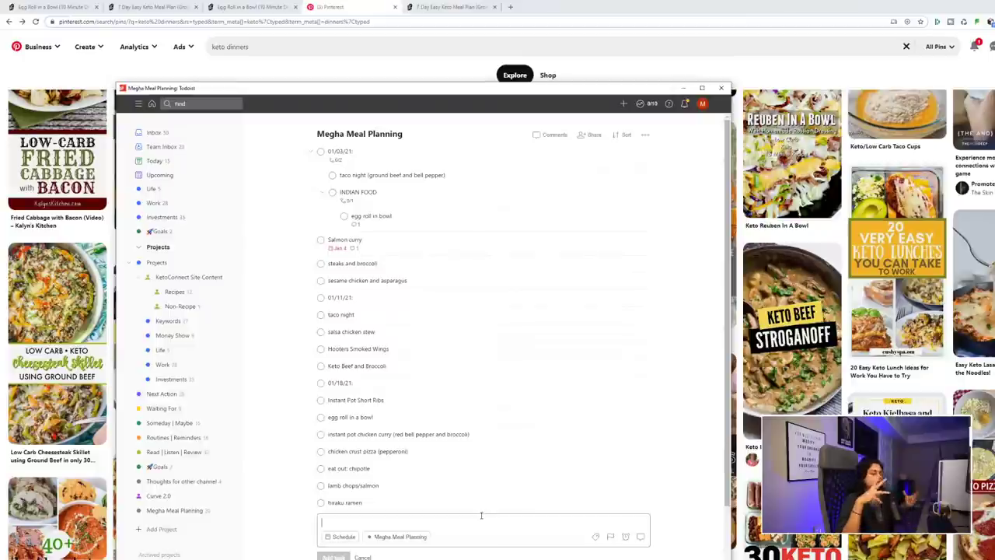
{"action": "type", "text": "blaze "}
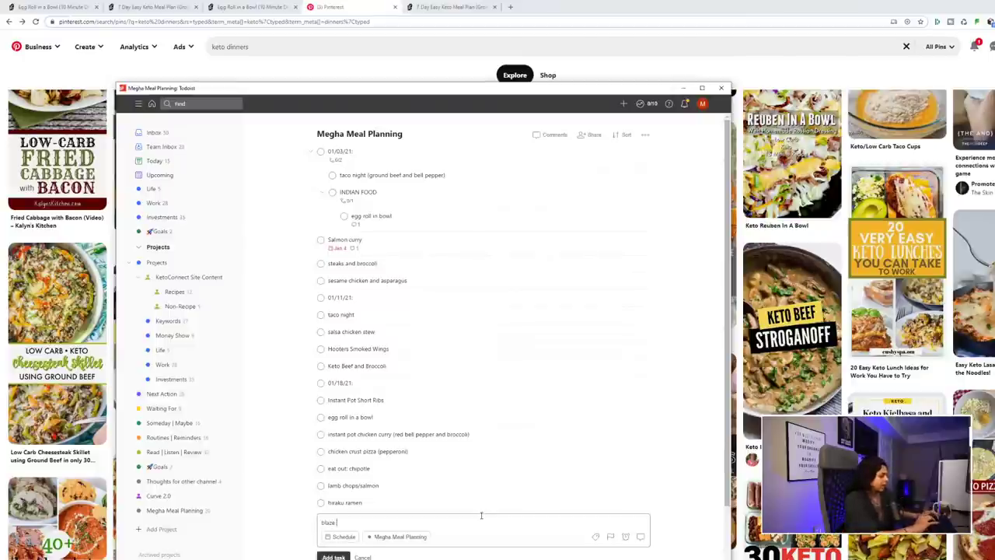
{"action": "type", "text": "pizza"}
{"action": "key", "text": "Return"}
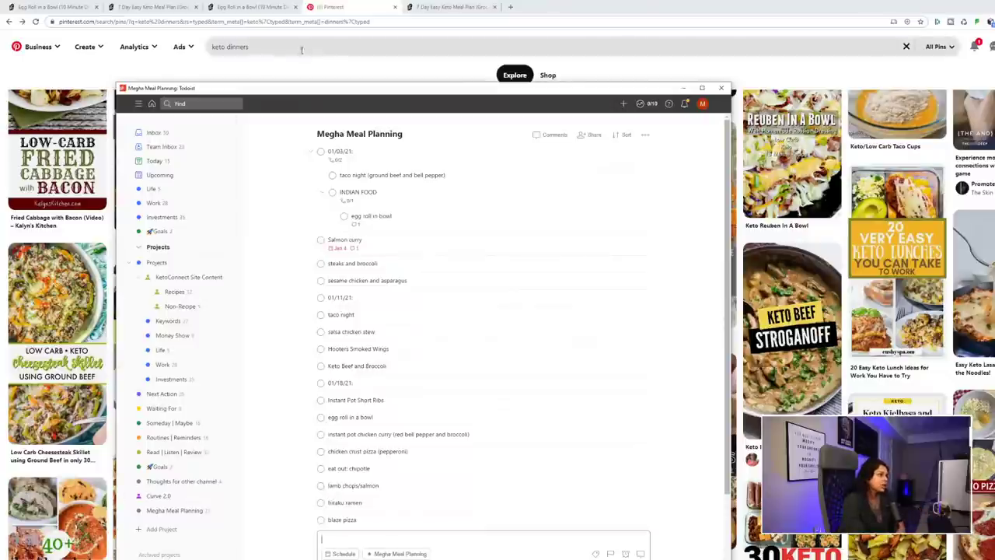
{"action": "key", "text": "alt+Tab"}
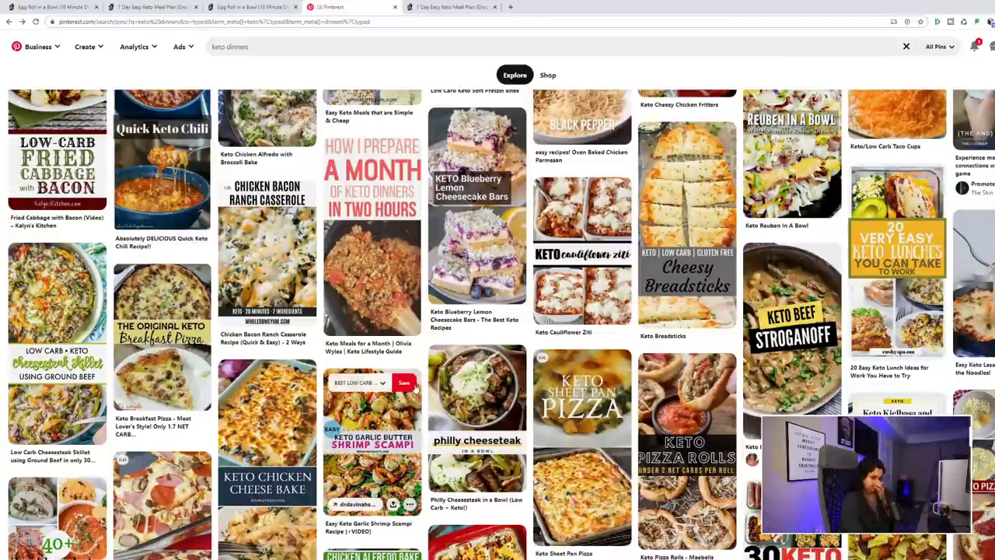
Check the Easy Keto Pizza Chaffles pin and its ingredients, return to the results and look through more pins
{"action": "scroll", "coordinate": [416, 388], "scroll_direction": "down", "scroll_amount": 1}
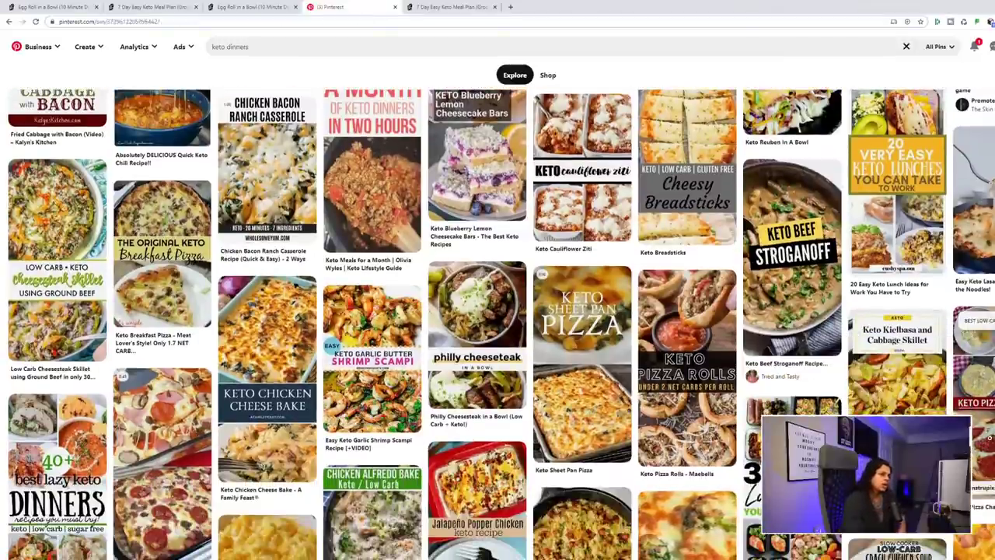
{"action": "left_click", "coordinate": [975, 365]}
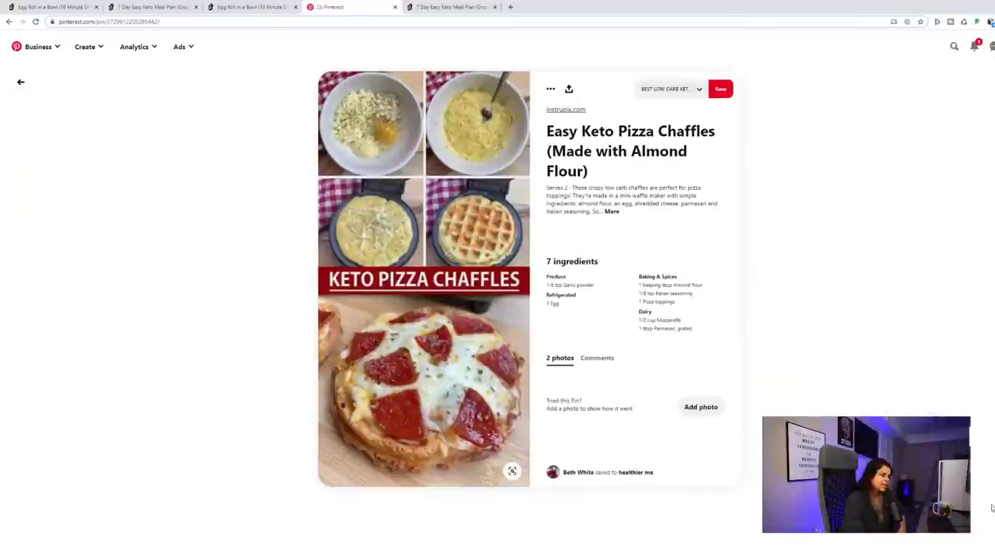
{"action": "left_click", "coordinate": [779, 374]}
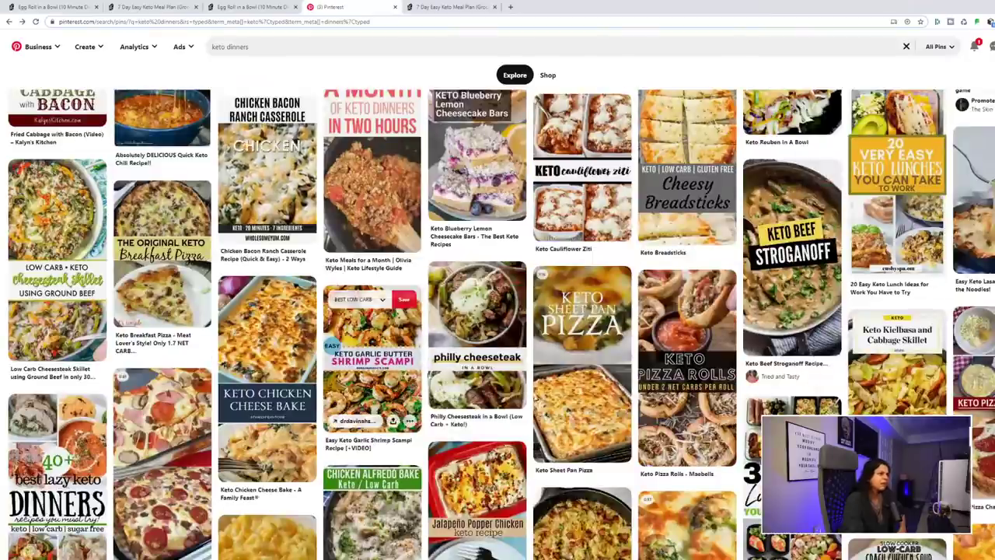
{"action": "scroll", "coordinate": [424, 373], "scroll_direction": "down", "scroll_amount": 2}
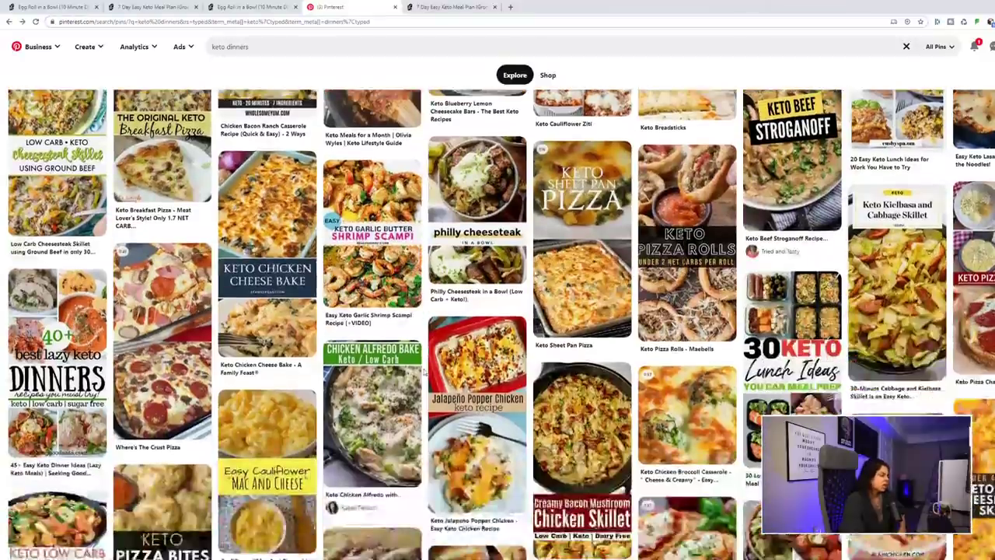
{"action": "mouse_move", "coordinate": [409, 376]}
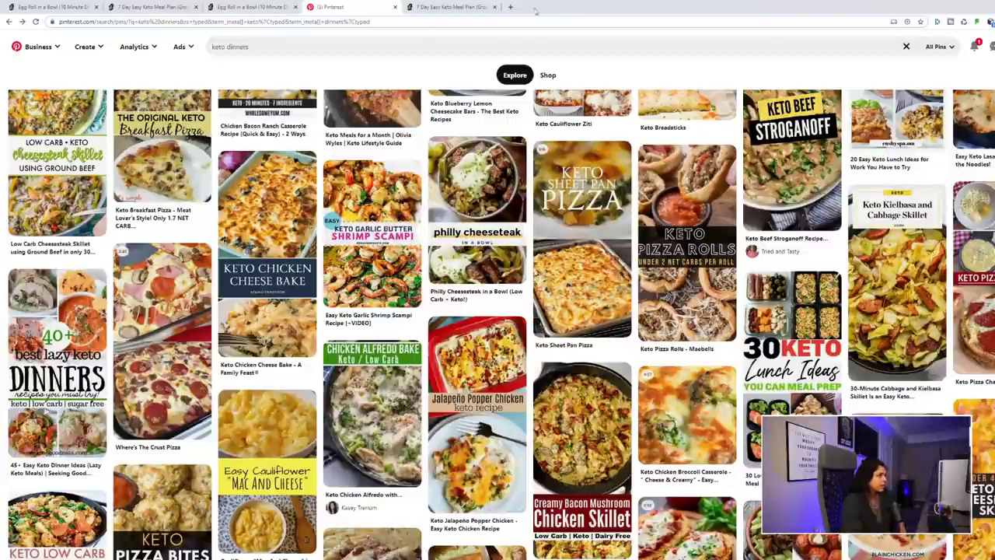
Search Google in a new browser tab for "bostons pizza keto crust"
{"action": "left_click", "coordinate": [509, 6]}
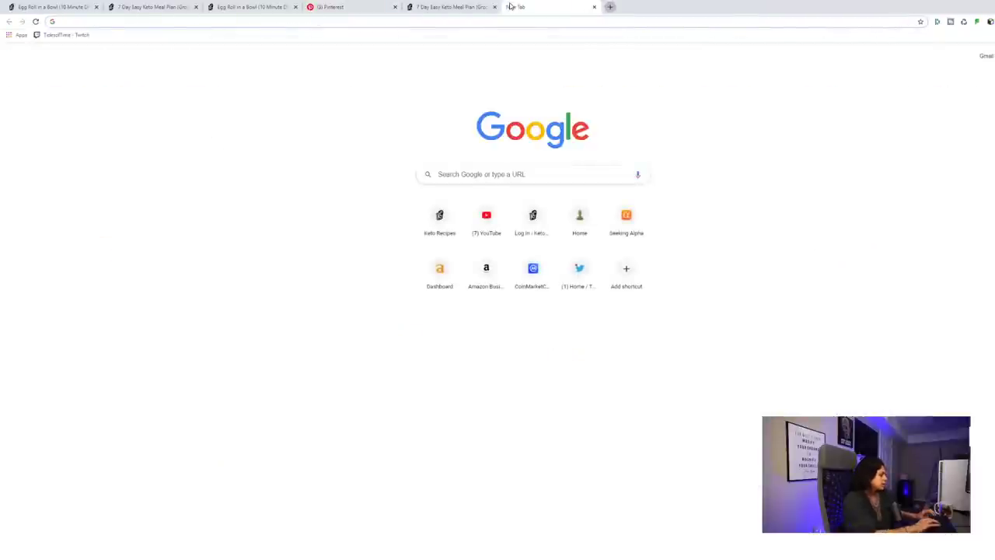
{"action": "type", "text": "boston"}
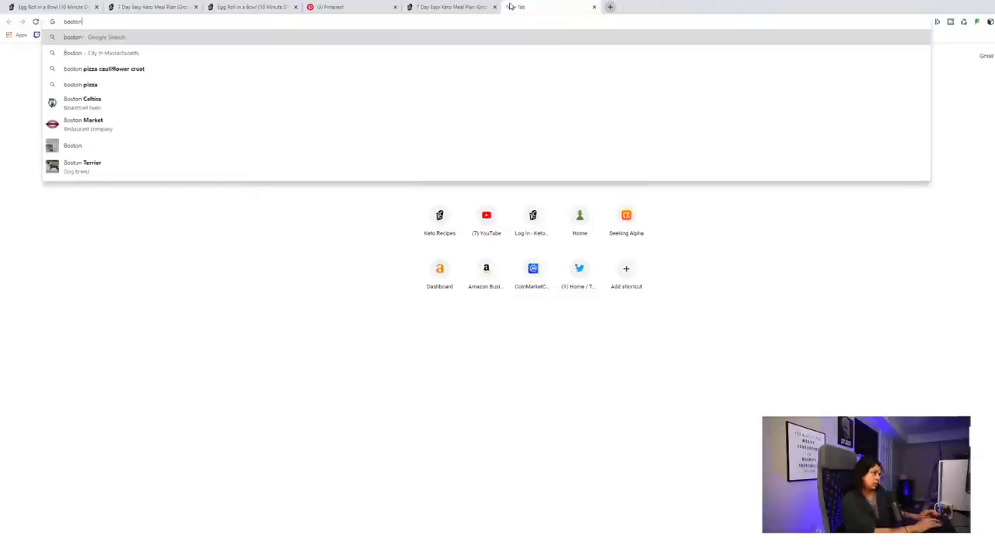
{"action": "type", "text": "s pizza"}
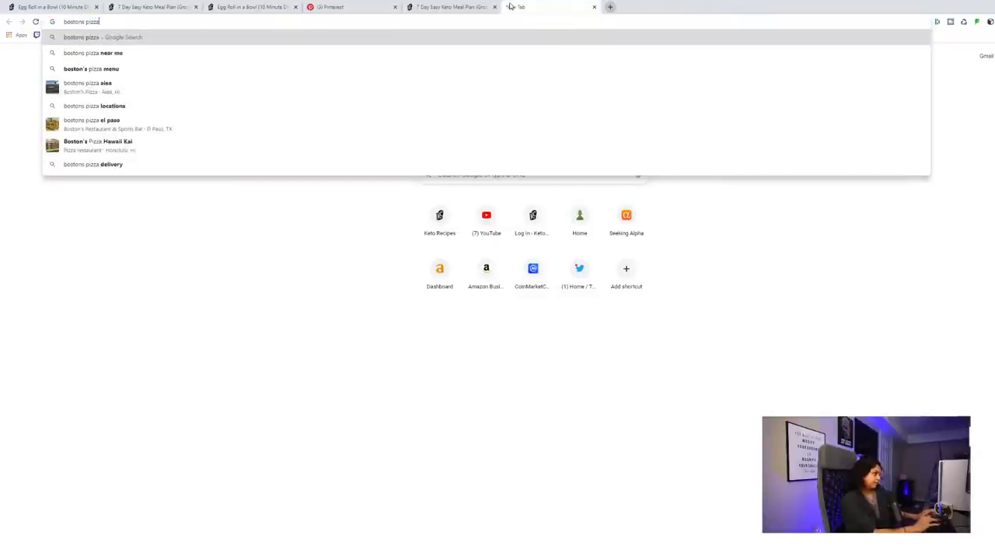
{"action": "type", "text": " keto crust"}
{"action": "key", "text": "Return"}
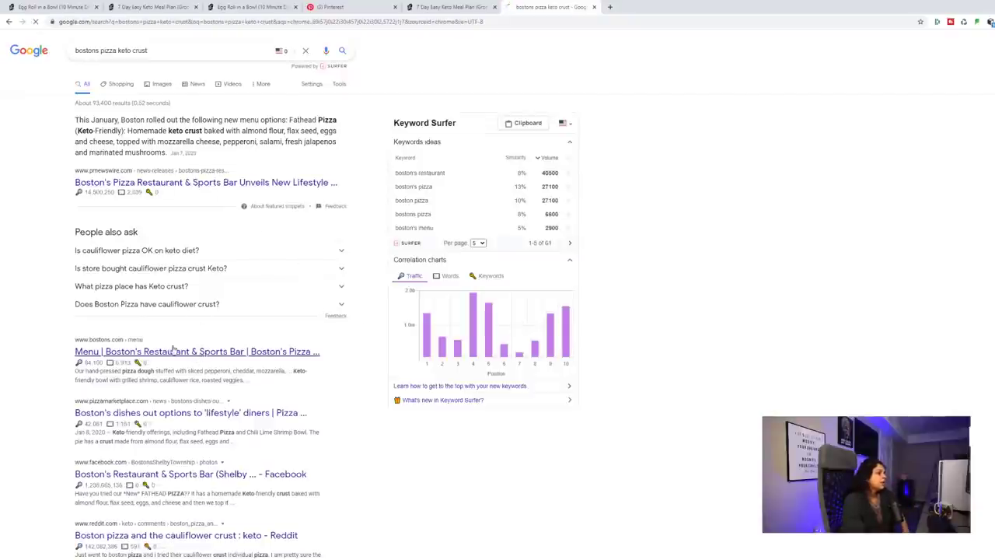
Open the Boston's Restaurant & Sports Bar menu from the search results and go to its Pizza category
{"action": "left_click", "coordinate": [174, 351]}
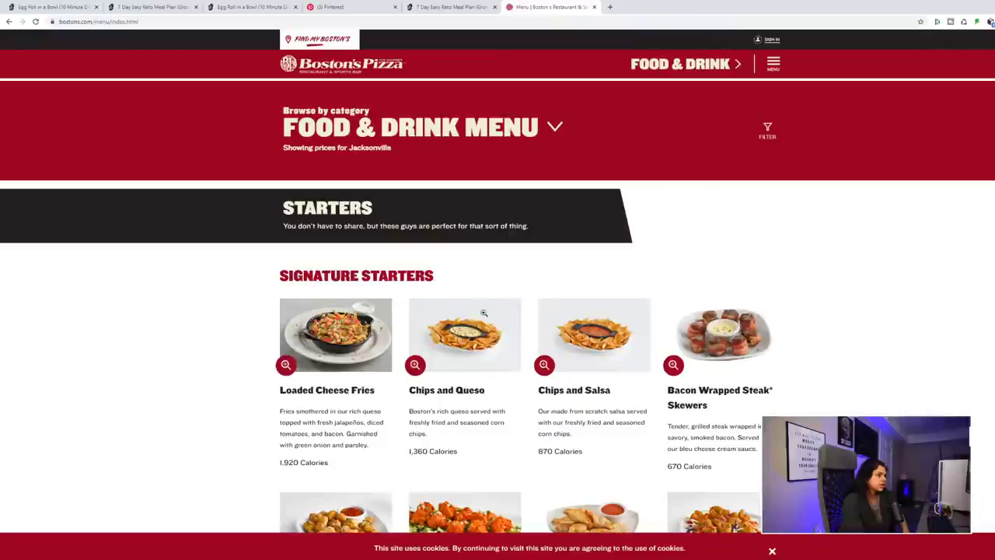
{"action": "left_click", "coordinate": [545, 125]}
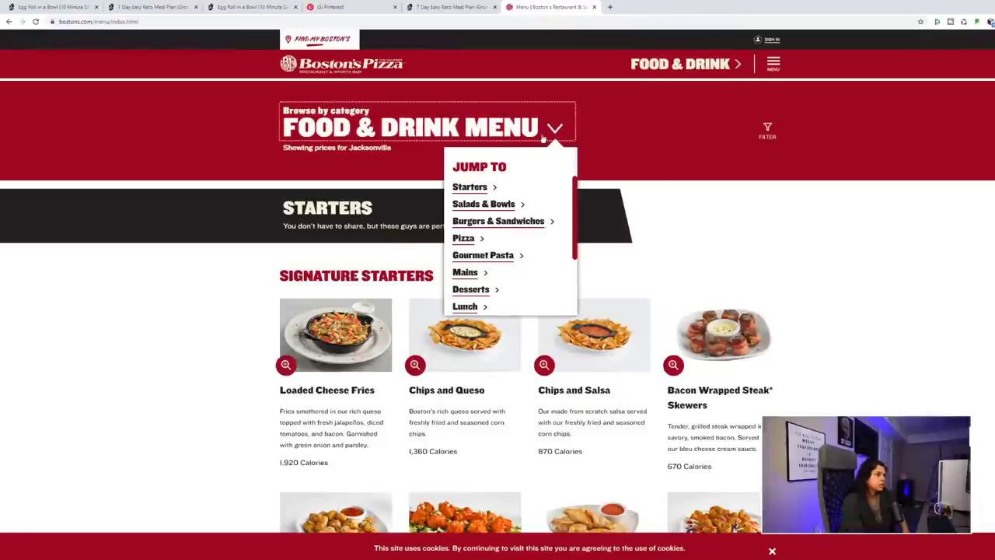
{"action": "left_click", "coordinate": [479, 238]}
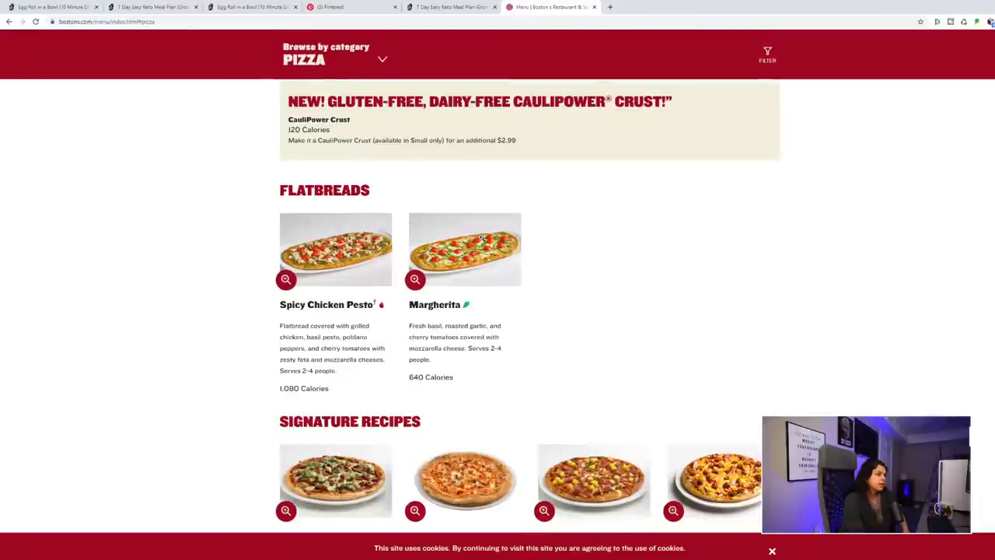
Examine the Boston's pizza menu for a keto-friendly crust, including the CauliPower Crust option under Create Your Own Pizza
{"action": "scroll", "coordinate": [587, 347], "scroll_direction": "down", "scroll_amount": 3}
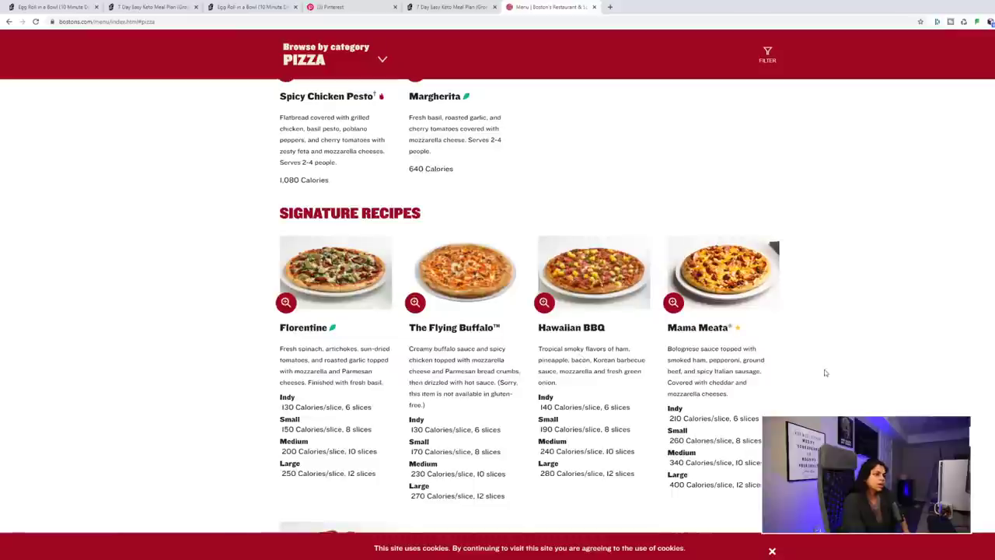
{"action": "scroll", "coordinate": [770, 366], "scroll_direction": "down", "scroll_amount": 12}
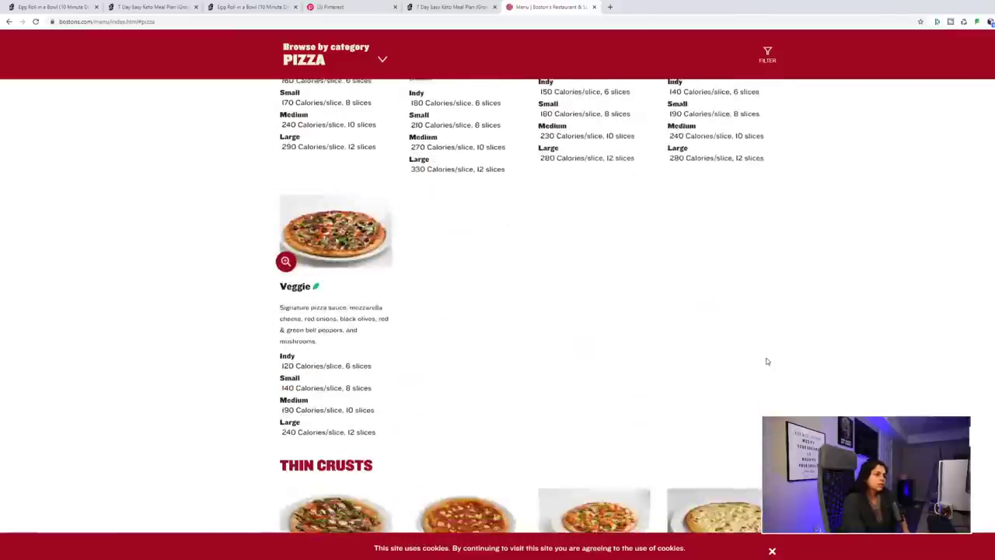
{"action": "scroll", "coordinate": [766, 360], "scroll_direction": "down", "scroll_amount": 3}
{"action": "scroll", "coordinate": [757, 357], "scroll_direction": "down", "scroll_amount": 4}
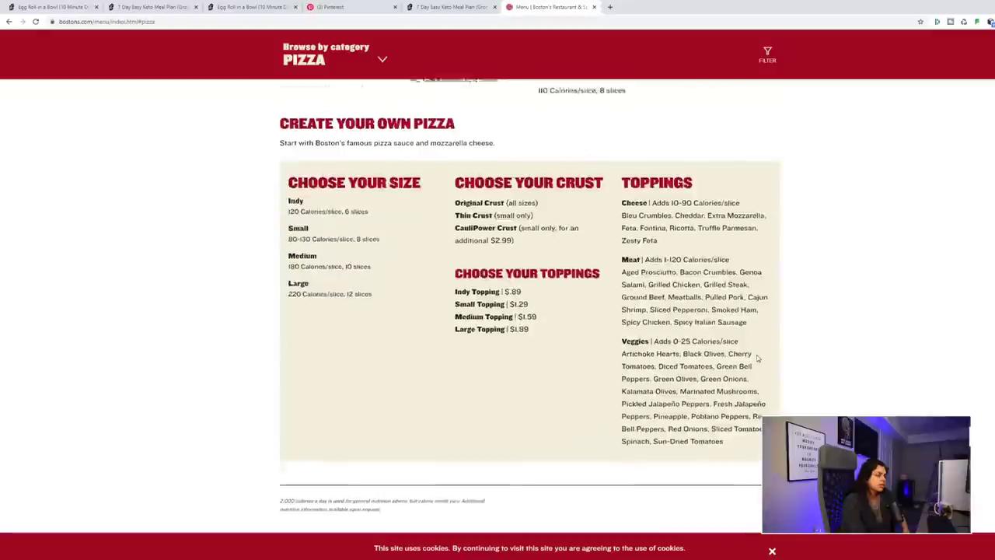
{"action": "scroll", "coordinate": [758, 358], "scroll_direction": "up", "scroll_amount": 3}
{"action": "scroll", "coordinate": [756, 357], "scroll_direction": "down", "scroll_amount": 1}
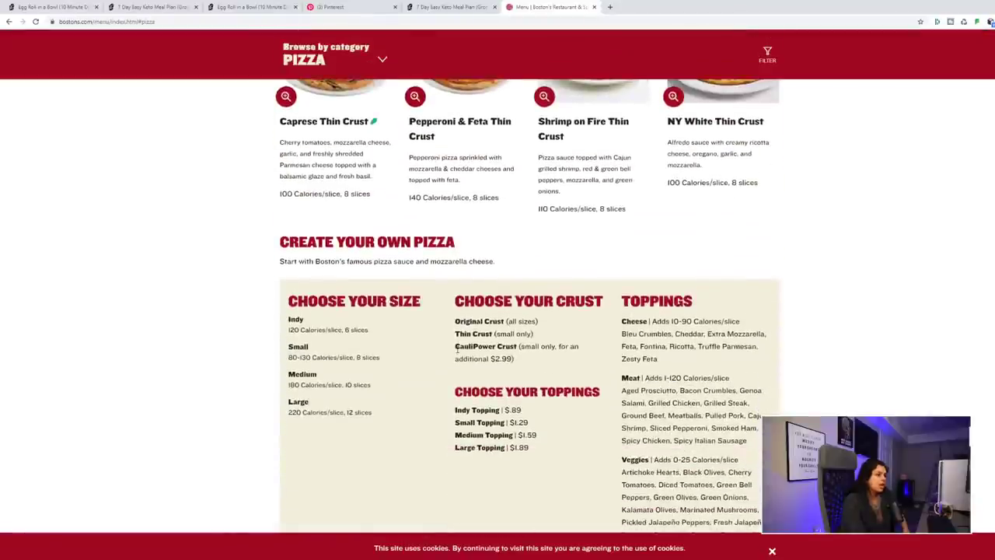
{"action": "left_click_drag", "start_coordinate": [457, 349], "coordinate": [523, 349]}
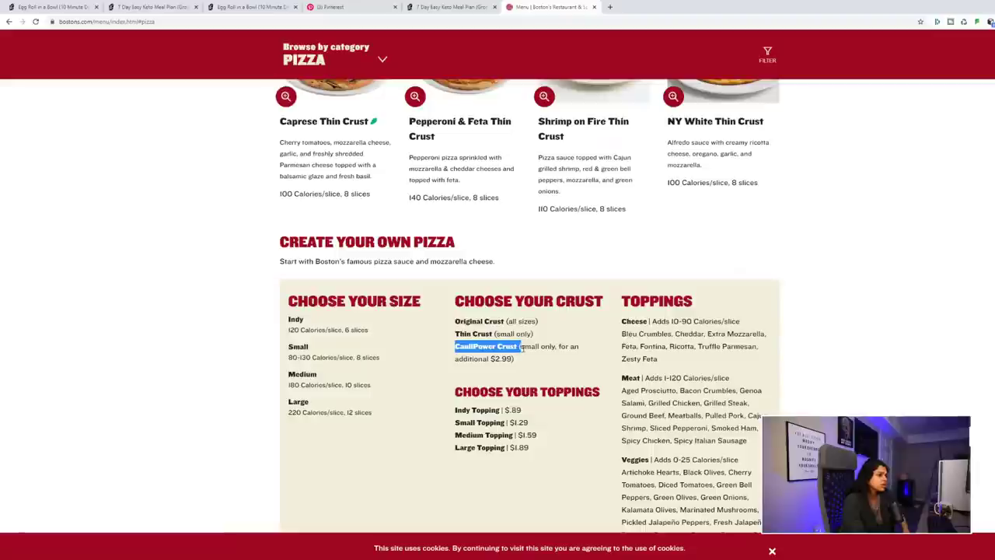
{"action": "left_click", "coordinate": [520, 372]}
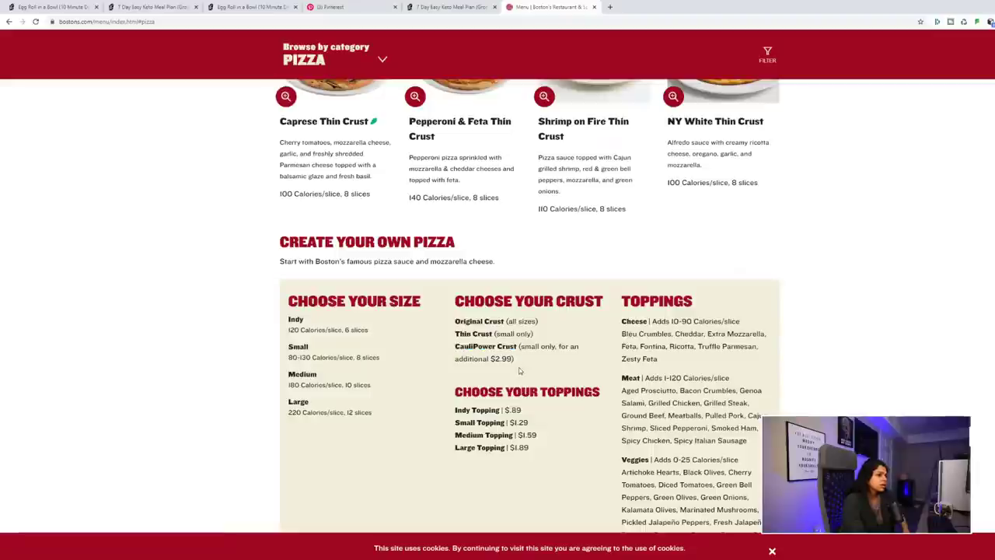
{"action": "scroll", "coordinate": [520, 370], "scroll_direction": "down", "scroll_amount": 2}
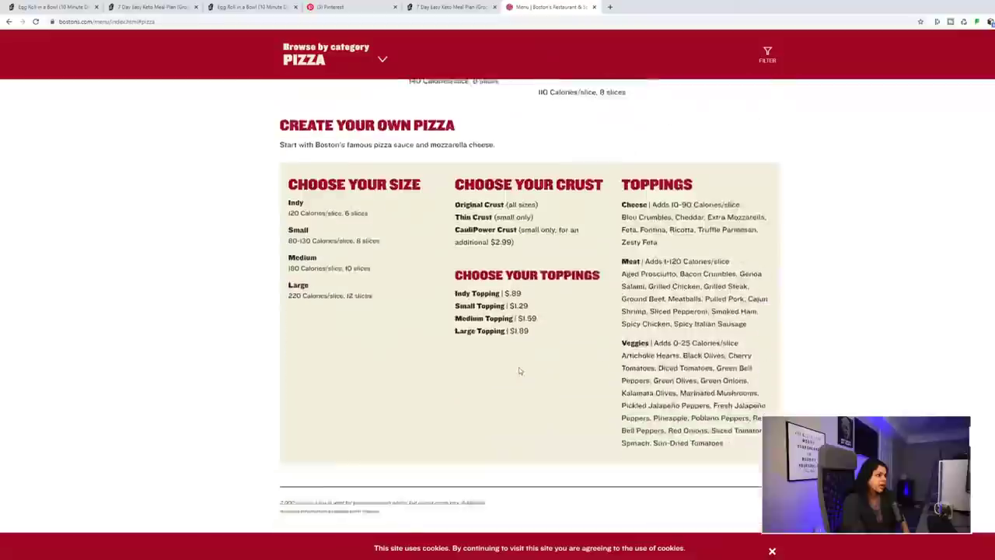
{"action": "scroll", "coordinate": [519, 370], "scroll_direction": "down", "scroll_amount": 3}
{"action": "scroll", "coordinate": [506, 330], "scroll_direction": "up", "scroll_amount": 4}
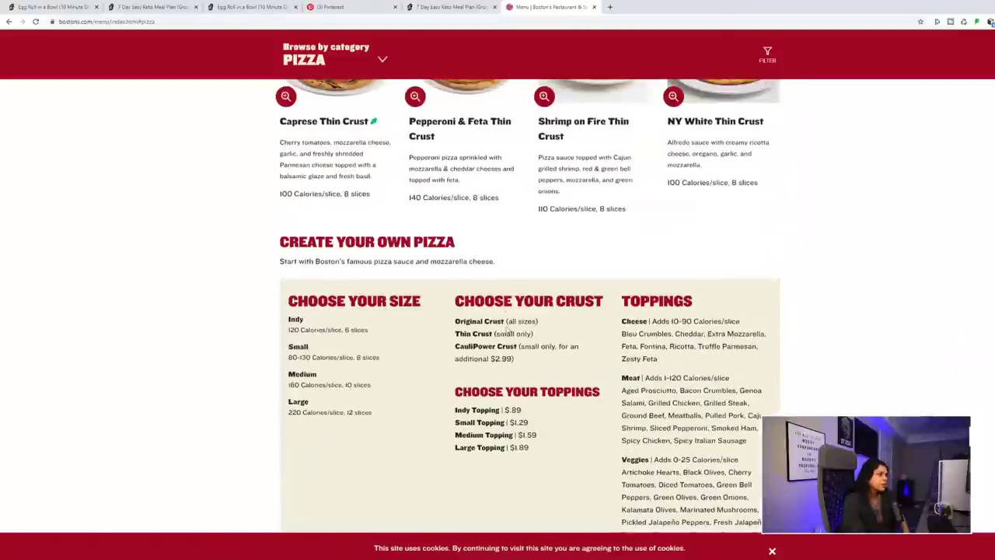
{"action": "scroll", "coordinate": [506, 329], "scroll_direction": "up", "scroll_amount": 5}
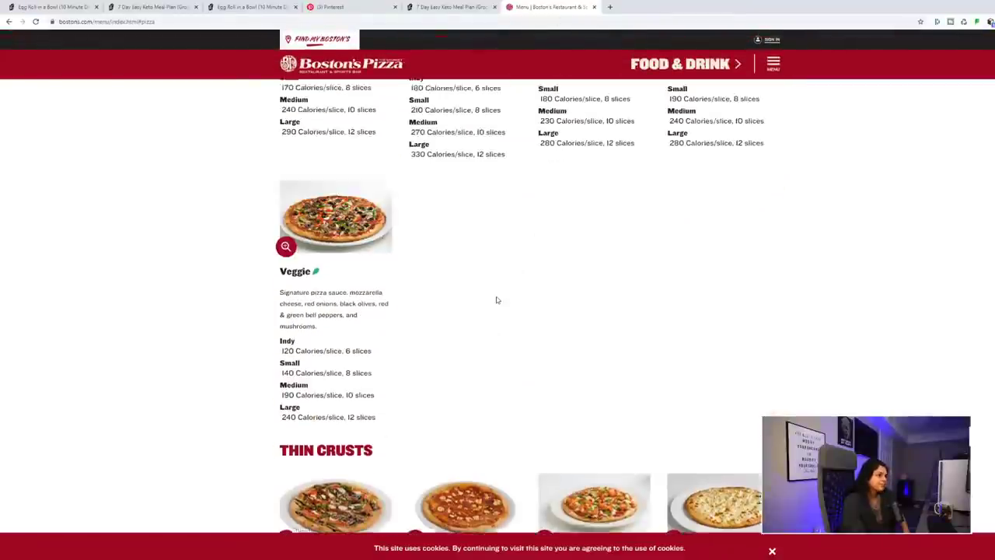
Look back over the signature recipes and flatbreads on the Boston's pizza menu and close that page
{"action": "scroll", "coordinate": [496, 300], "scroll_direction": "up", "scroll_amount": 5}
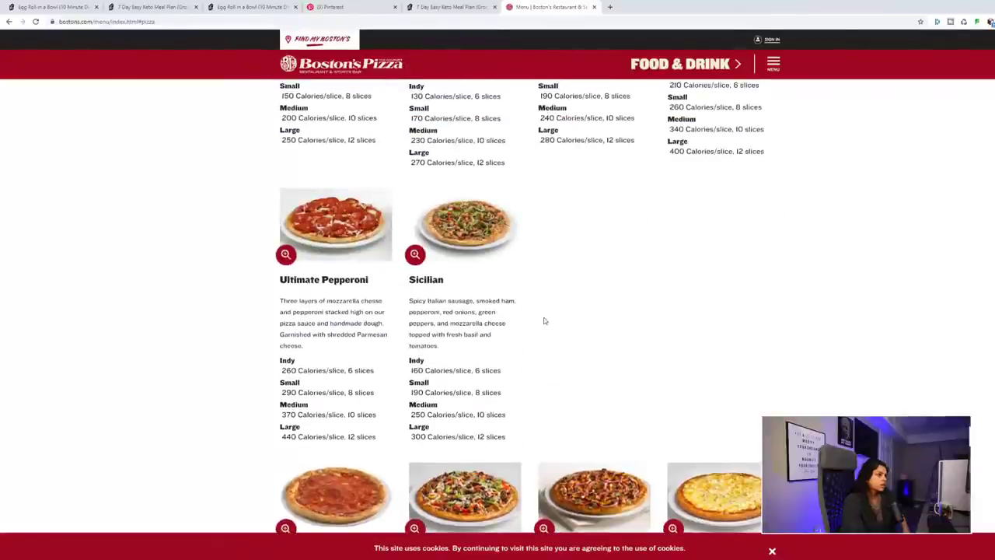
{"action": "scroll", "coordinate": [536, 311], "scroll_direction": "up", "scroll_amount": 8}
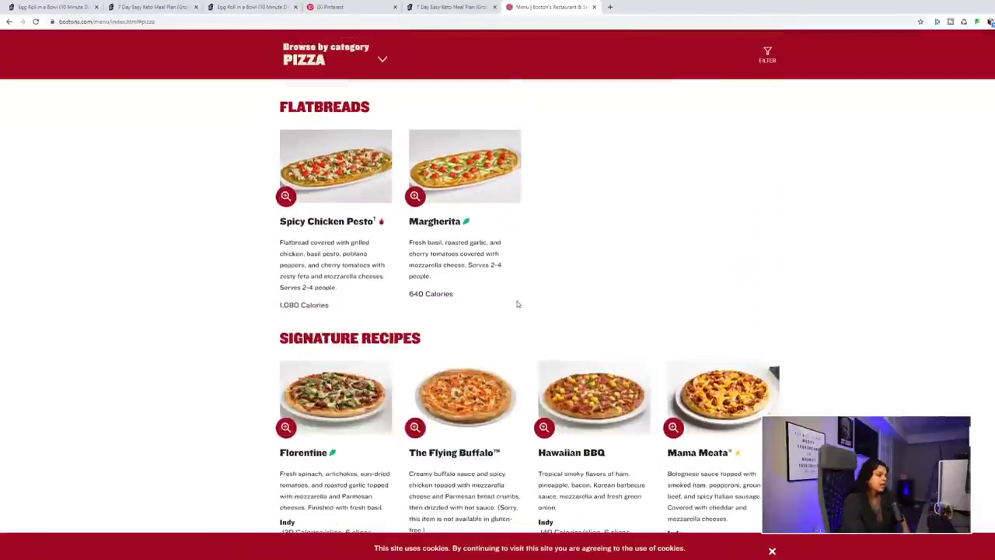
{"action": "left_click", "coordinate": [593, 7]}
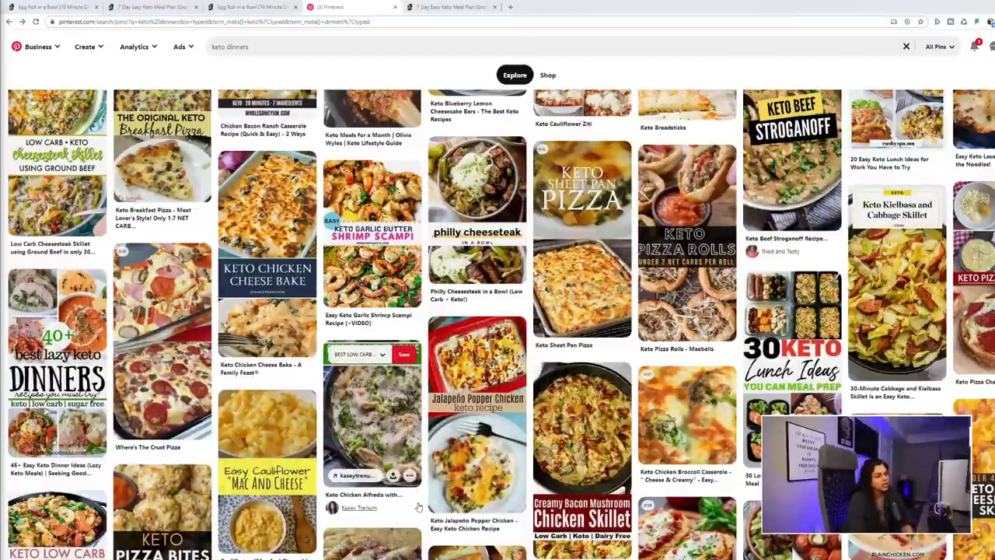
Browse further through the Pinterest "keto dinners" results for more dinner ideas for the week
{"action": "scroll", "coordinate": [426, 510], "scroll_direction": "down", "scroll_amount": 2}
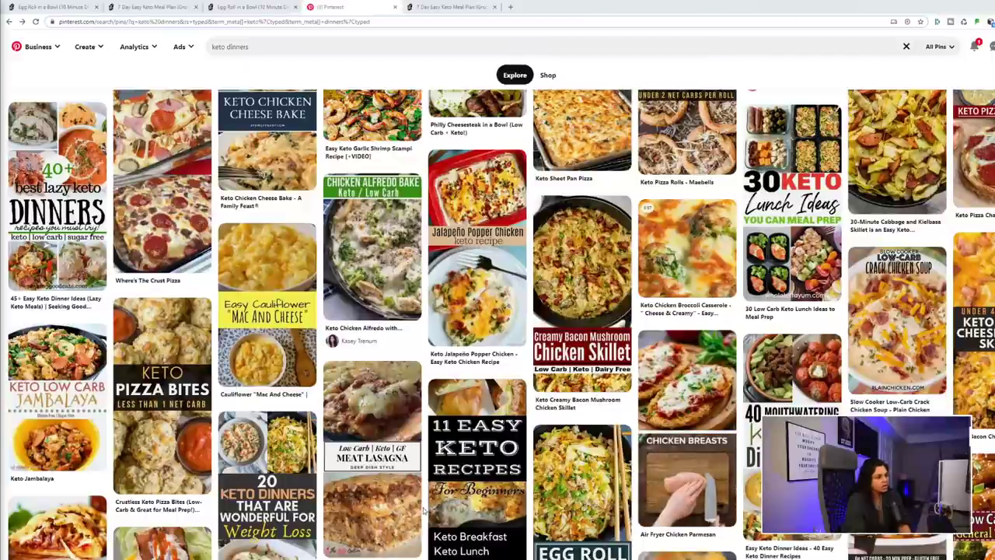
{"action": "scroll", "coordinate": [423, 510], "scroll_direction": "down", "scroll_amount": 1}
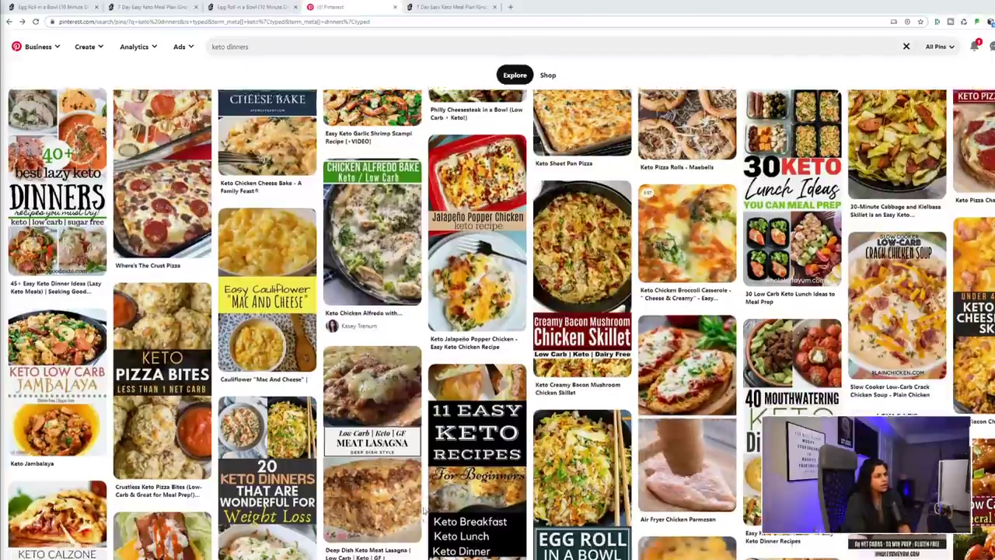
{"action": "scroll", "coordinate": [423, 510], "scroll_direction": "down", "scroll_amount": 2}
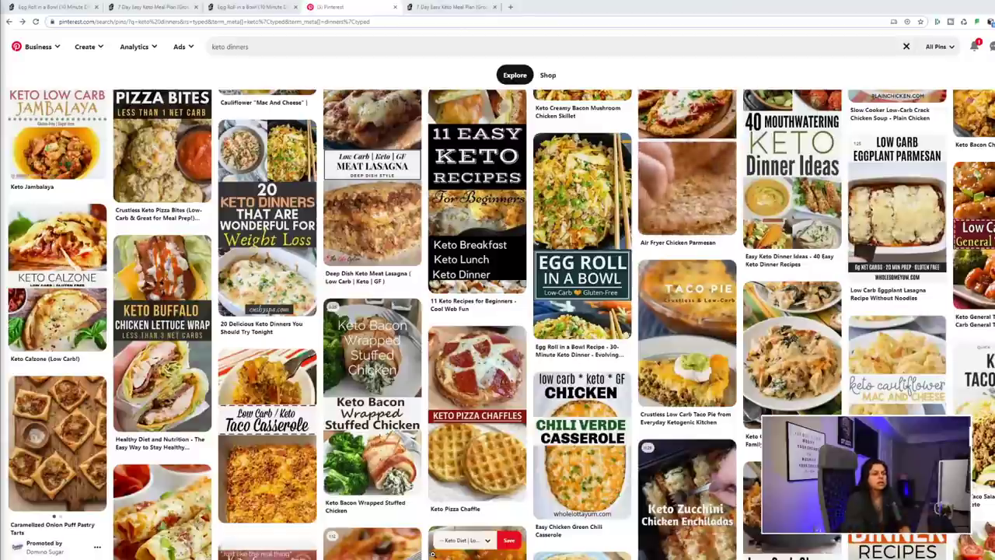
{"action": "scroll", "coordinate": [432, 553], "scroll_direction": "down", "scroll_amount": 2}
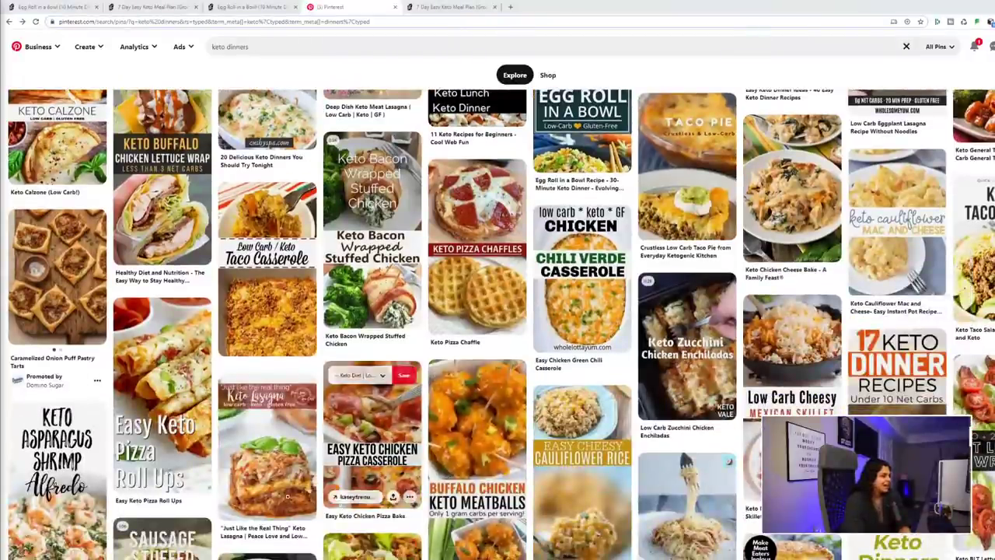
{"action": "scroll", "coordinate": [252, 505], "scroll_direction": "down", "scroll_amount": 2}
{"action": "scroll", "coordinate": [253, 506], "scroll_direction": "down", "scroll_amount": 2}
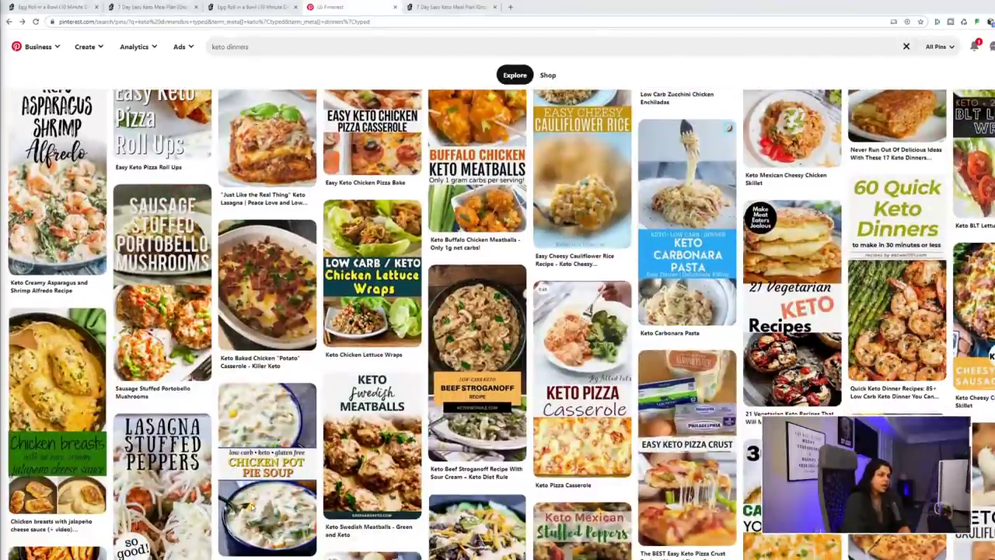
{"action": "scroll", "coordinate": [251, 506], "scroll_direction": "down", "scroll_amount": 1}
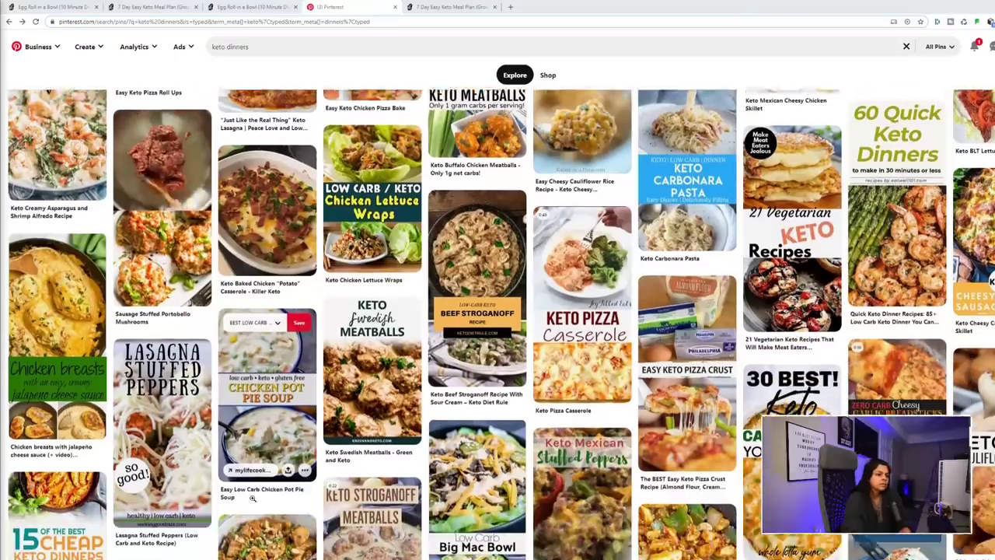
{"action": "scroll", "coordinate": [252, 502], "scroll_direction": "down", "scroll_amount": 2}
{"action": "scroll", "coordinate": [252, 504], "scroll_direction": "down", "scroll_amount": 3}
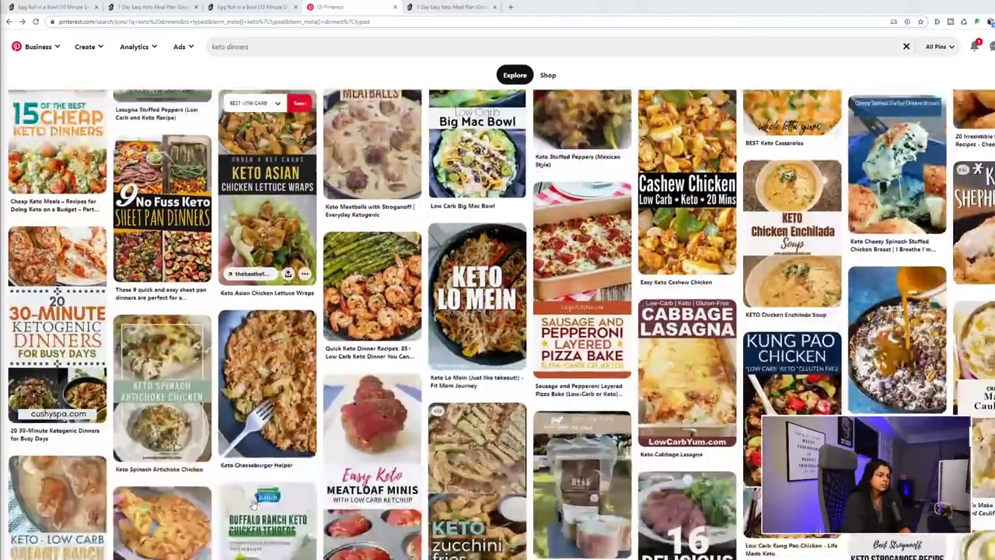
{"action": "scroll", "coordinate": [253, 504], "scroll_direction": "down", "scroll_amount": 2}
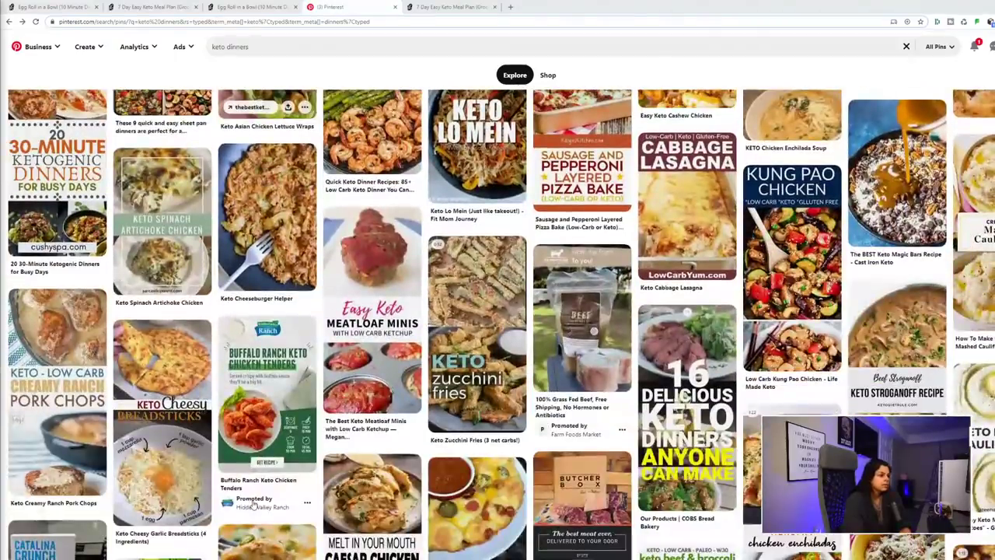